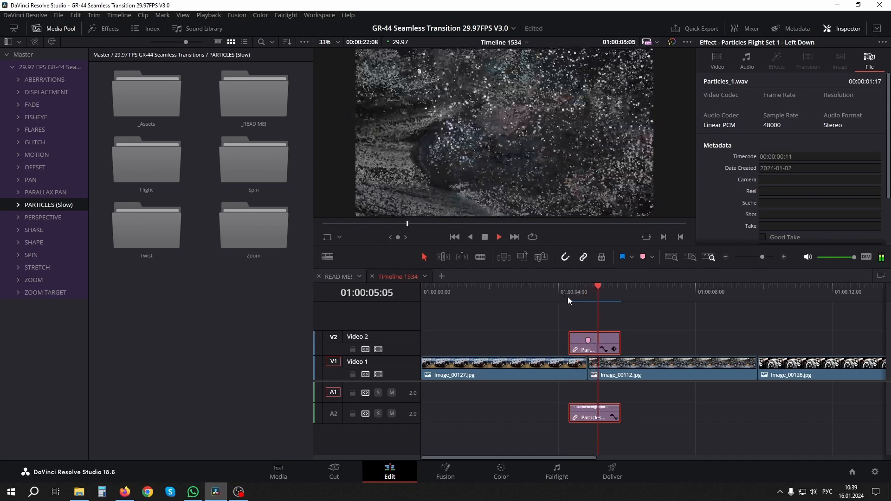
Play the Particles Flight Set 1 - Left Down transition on Video 2 from its start at 01:00:04:09.
left_click(581, 297)
key("Up")
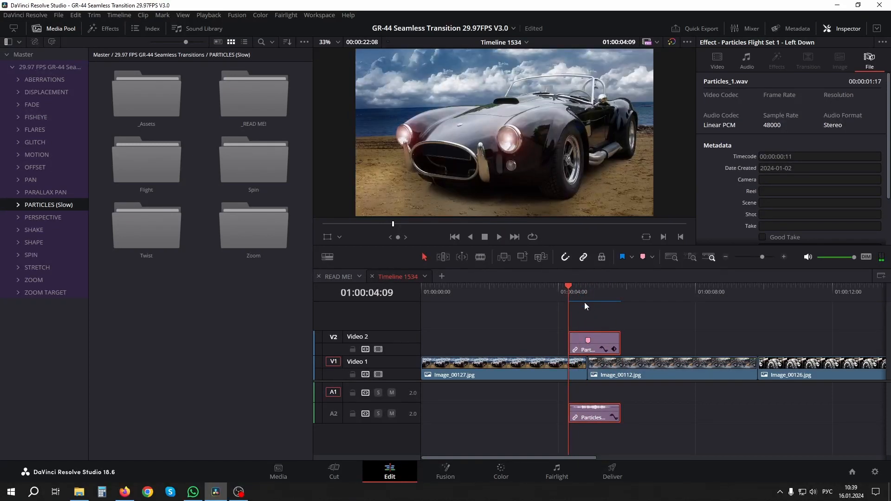
key("space")
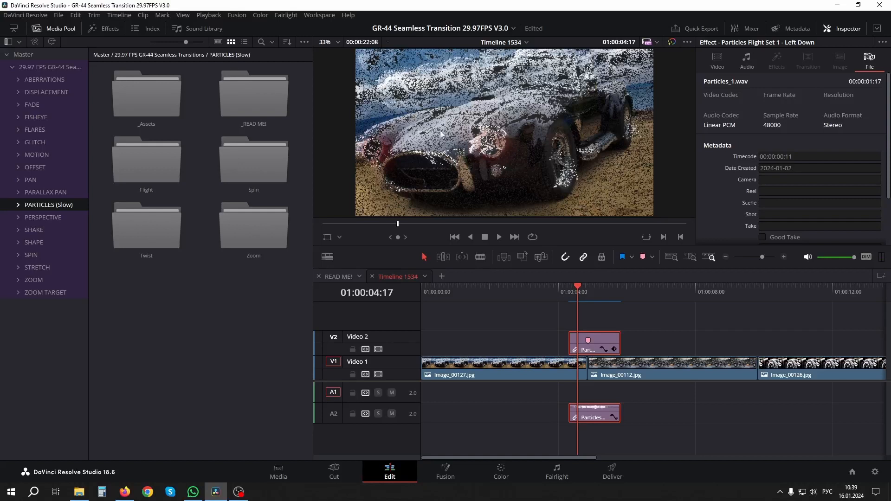
key("space")
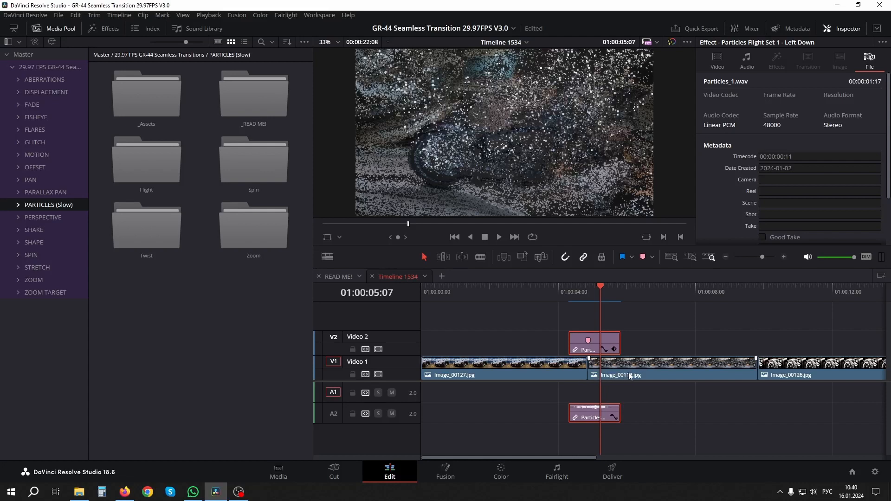
Try moving the particles transition over the Image_00112.jpg clip and preview it at about 01:00:06:24.
left_click_drag(613, 348, 668, 349)
left_click_drag(643, 296, 653, 297)
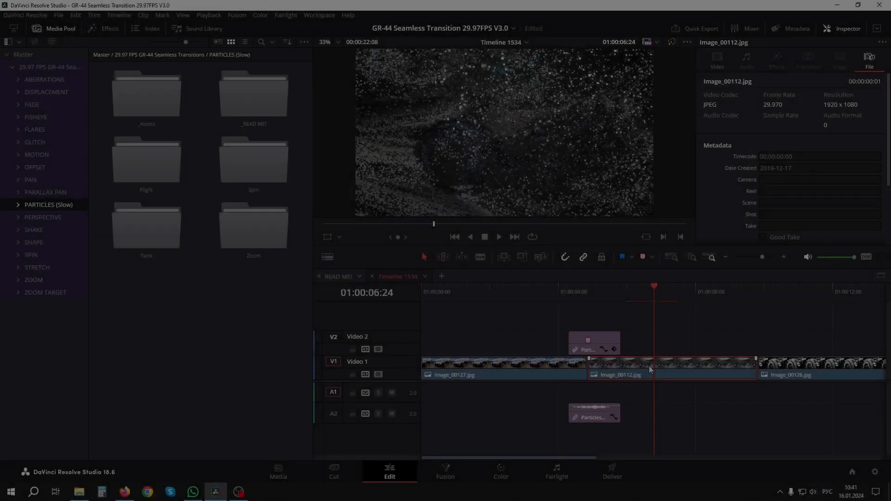
Move Image_00112.jpg to Video 2 past the transition, put Image_00126.jpg directly after Image_00127.jpg, and preview the frame at 01:00:05:13.
left_click_drag(650, 369, 805, 331)
left_click_drag(799, 369, 638, 371)
left_click_drag(583, 291, 609, 293)
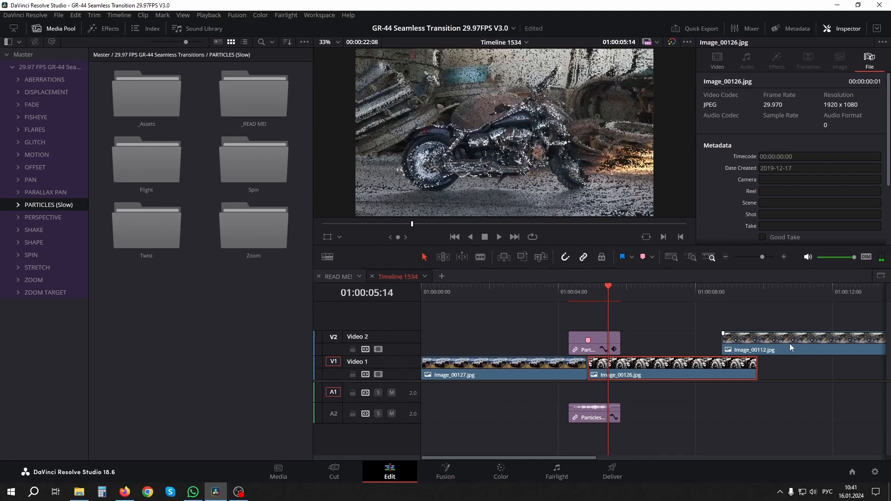
left_click_drag(609, 291, 607, 291)
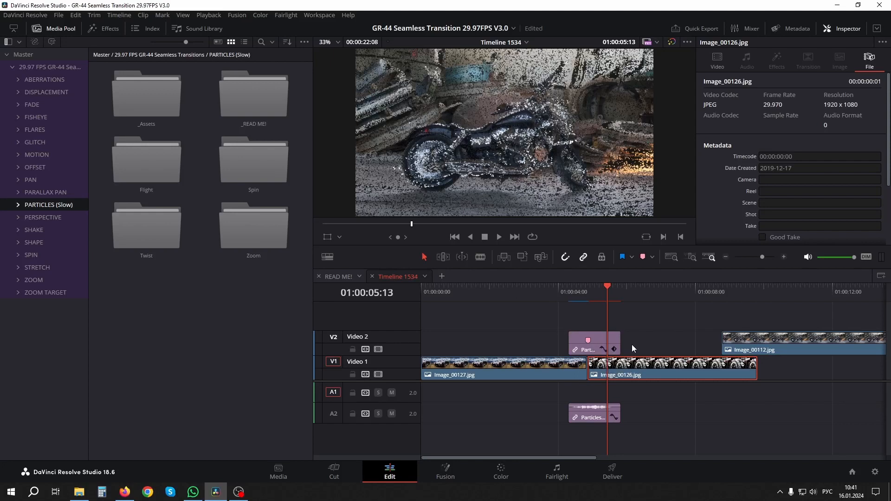
Refresh the transition by toggling 10-bit precision in views in the Fusion Settings tweaks, save, and return to the edit timeline.
left_click(445, 471)
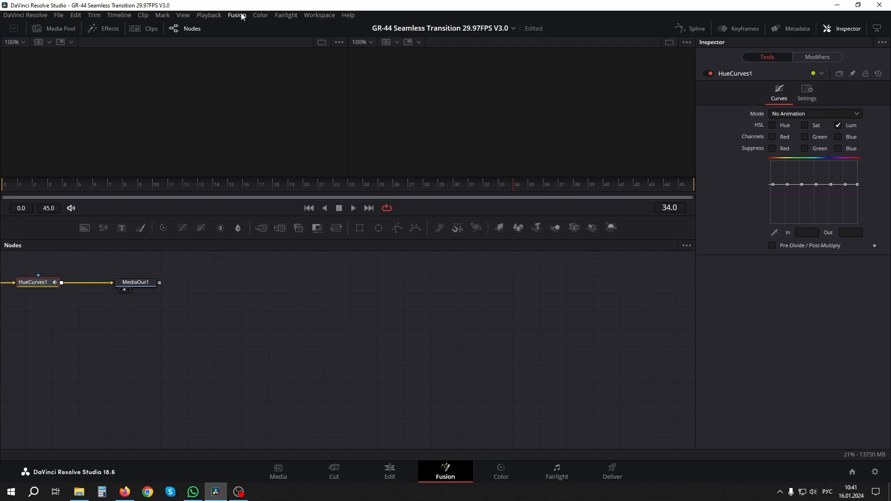
left_click(238, 15)
left_click(259, 35)
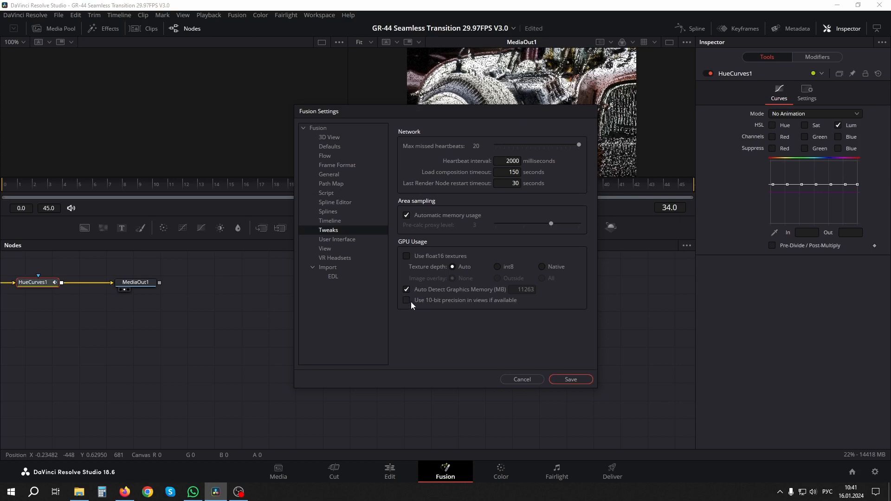
left_click(564, 378)
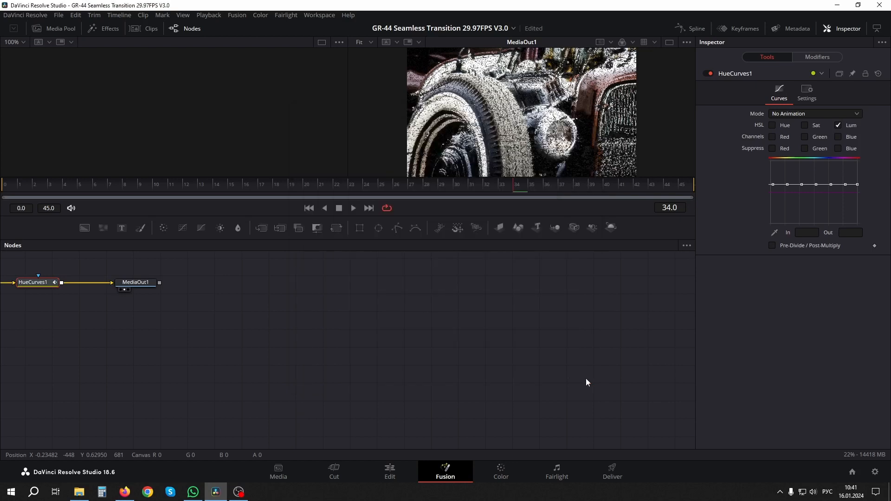
left_click(390, 474)
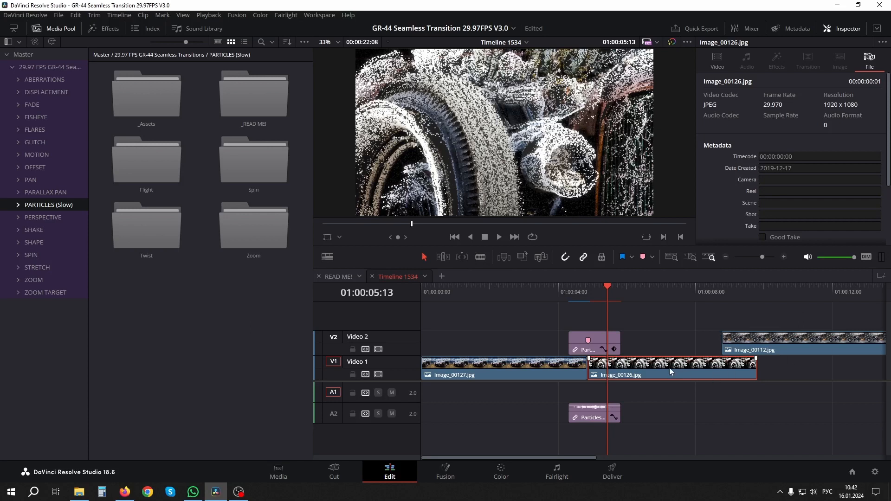
Restore Image_00112.jpg between the other two images on Video 1 and toggle 10-bit precision in views again to refresh the transition.
left_click_drag(669, 371, 647, 366)
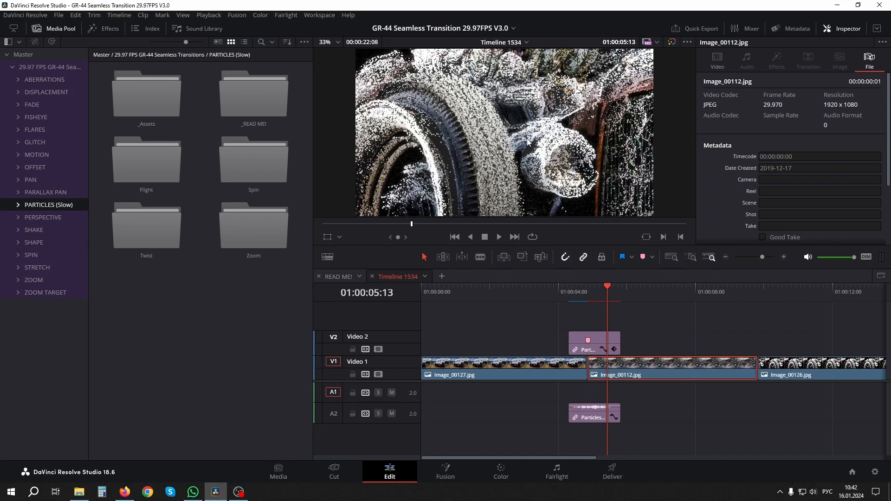
left_click(456, 477)
left_click(237, 15)
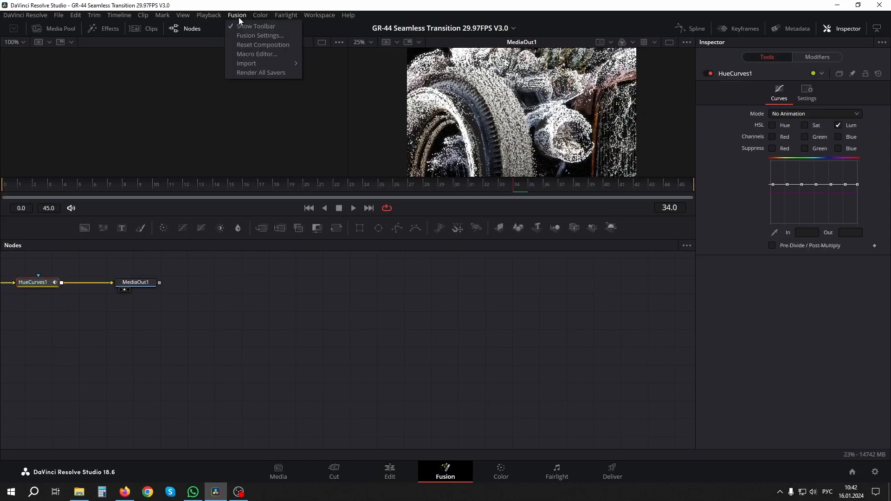
left_click(253, 36)
left_click(406, 301)
left_click(573, 380)
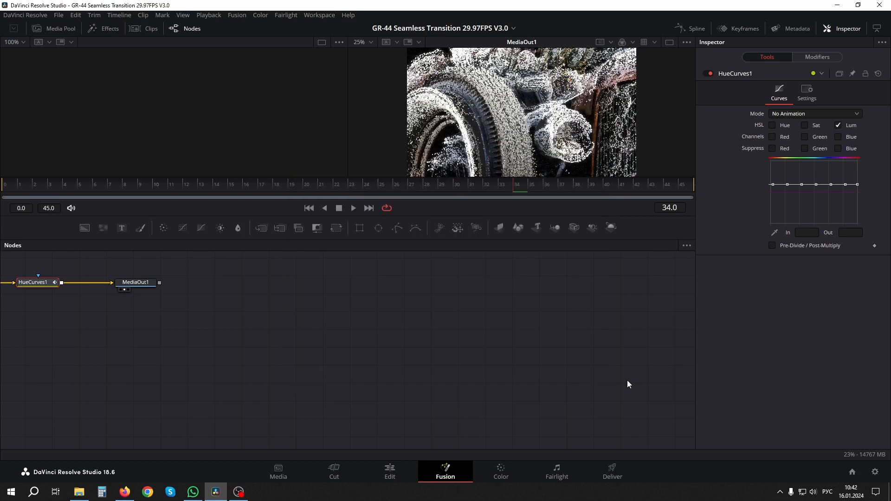
left_click(404, 472)
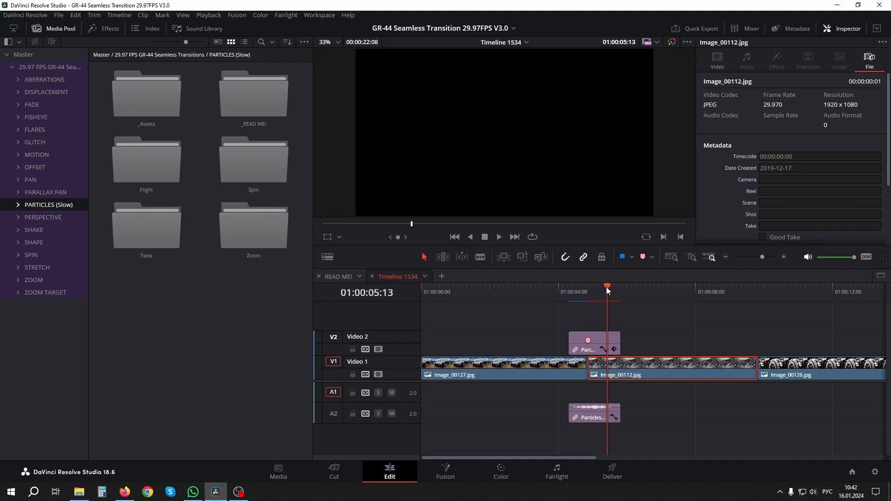
Examine the refreshed transition frame by frame, working backward from its end to 01:00:05:10.
left_click_drag(605, 288, 598, 291)
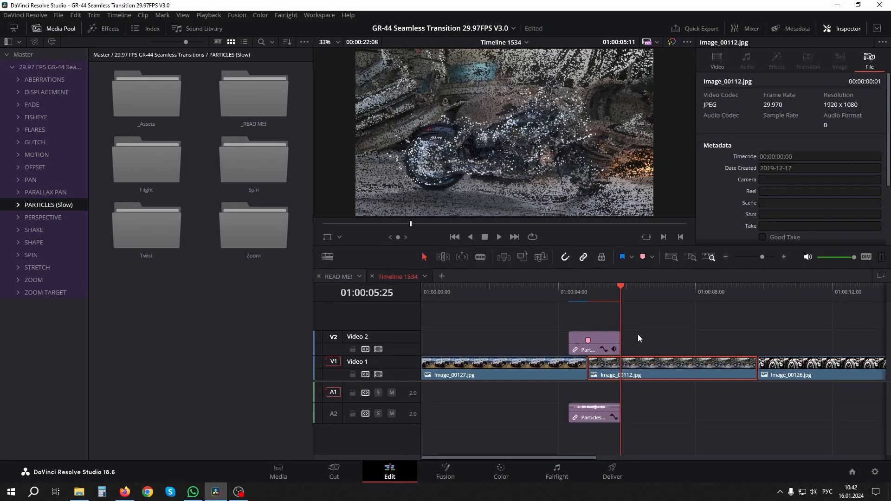
key("Left")
key("Left")
key("Left")
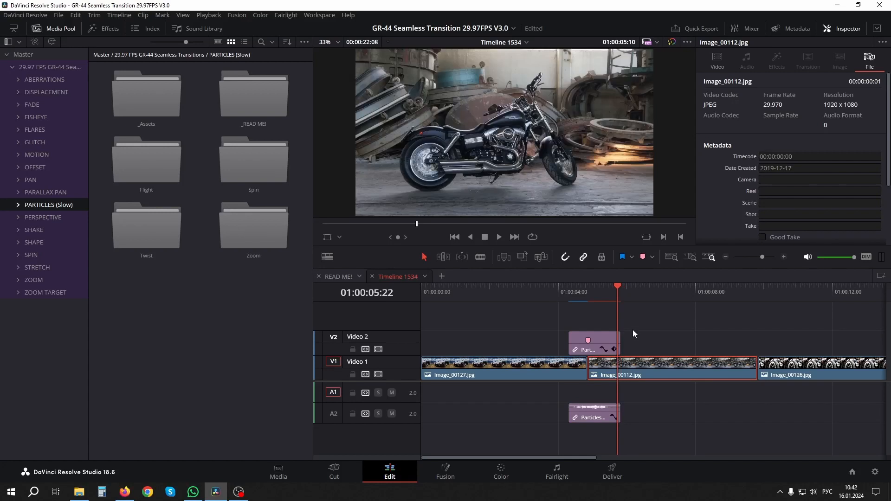
key("Left")
key("Left")
key("Left")
key("Left")
key("Left")
key("Left")
key("Left")
key("Left")
key("Left")
key("Left")
key("Left")
key("Left")
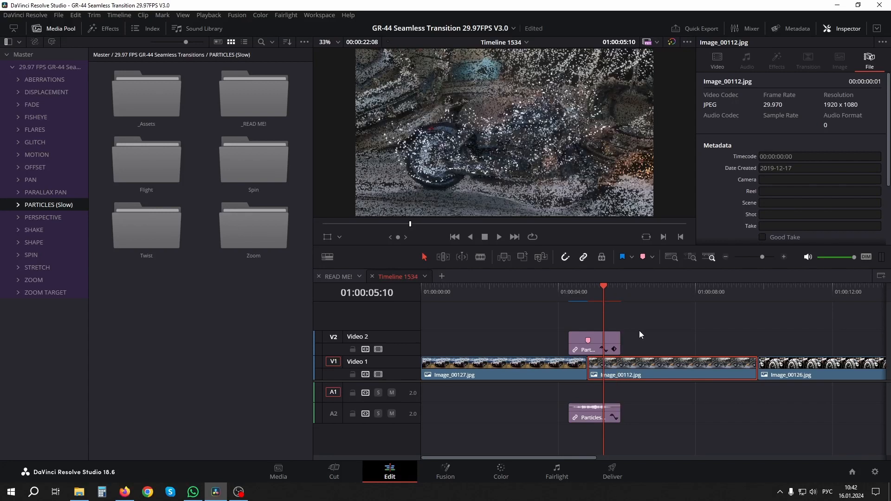
Unlink the Particles Flight Set 1 - Left Down clip from its audio and extend its end on Video 2 by 30 frames.
left_click(600, 339)
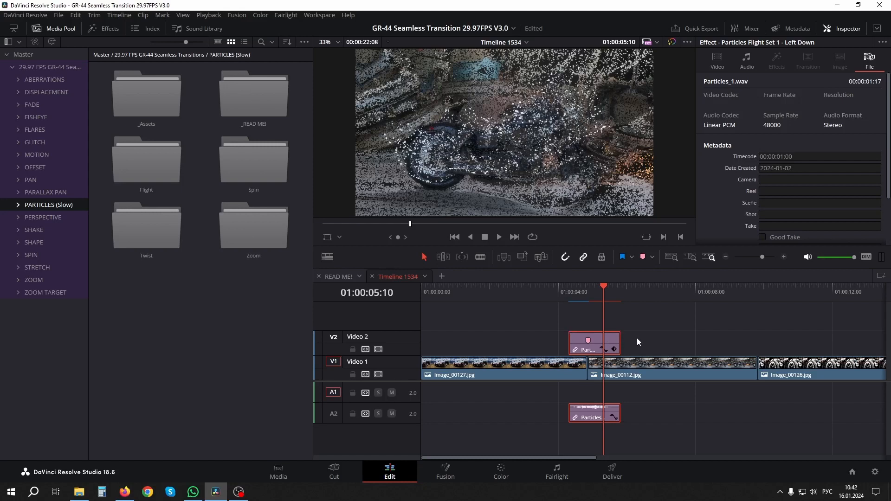
scroll(636, 338, "up", 4)
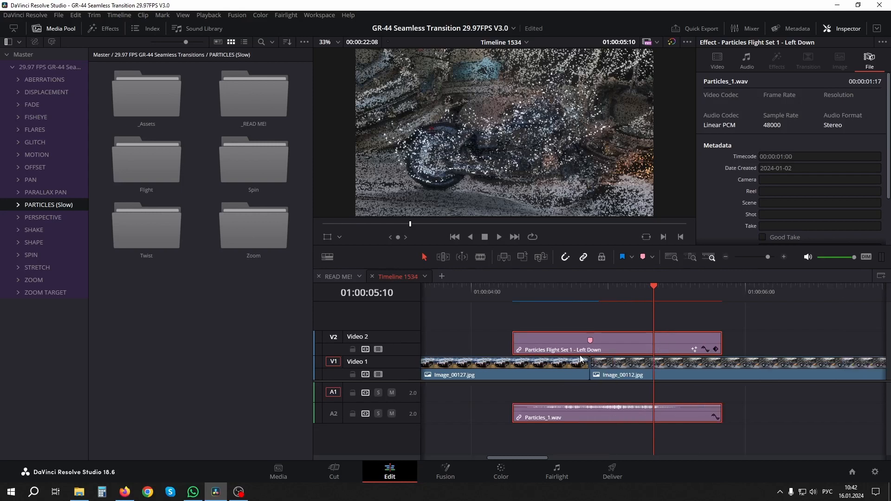
left_click(18, 205)
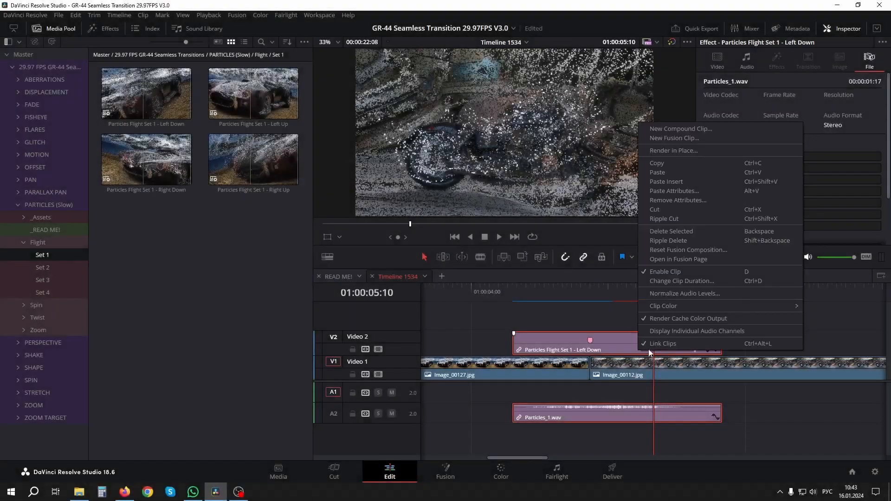
left_click(677, 344)
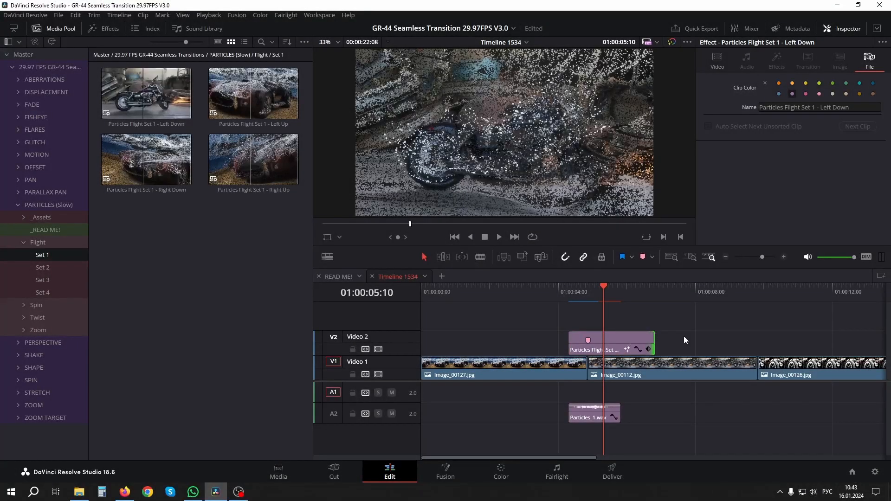
Refresh the extended transition at 01:00:06:04 by resaving the Fusion Settings, and return to the edit timeline.
left_click_drag(623, 297, 631, 298)
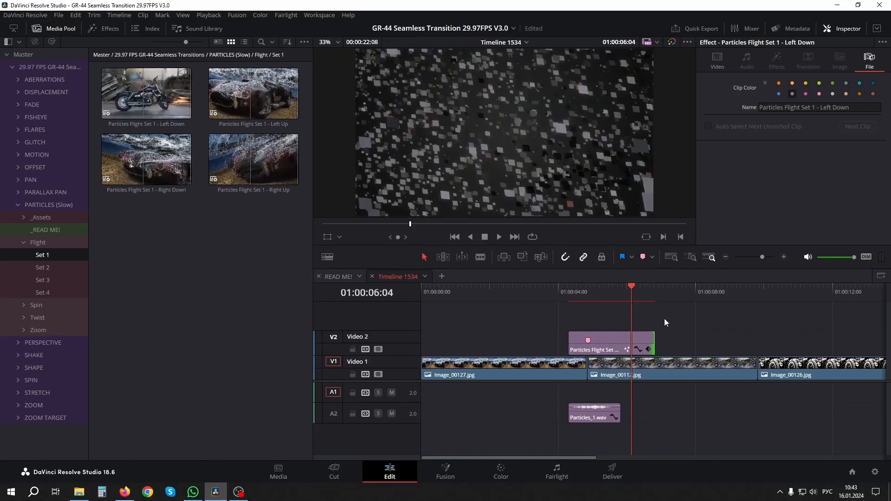
key("ctrl+s")
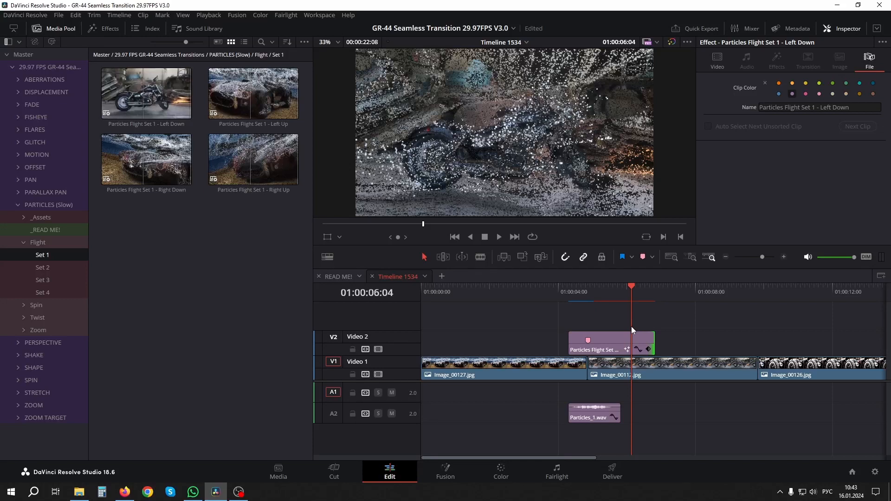
left_click(446, 469)
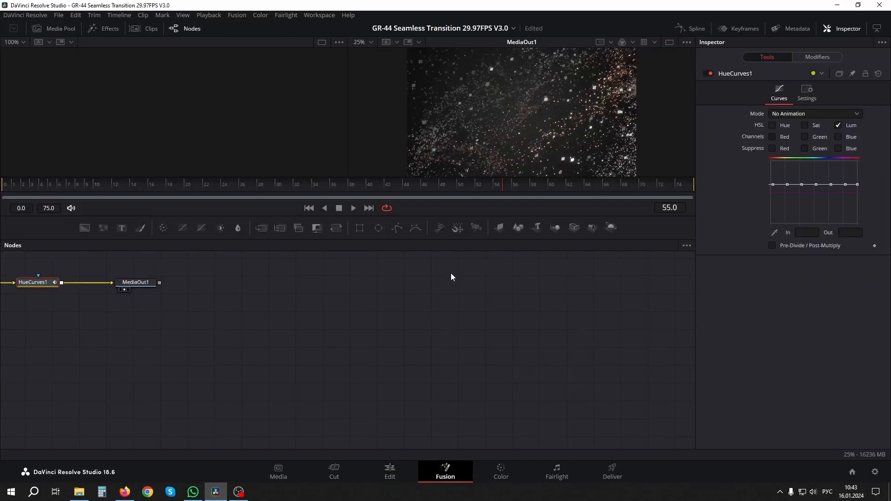
left_click(237, 14)
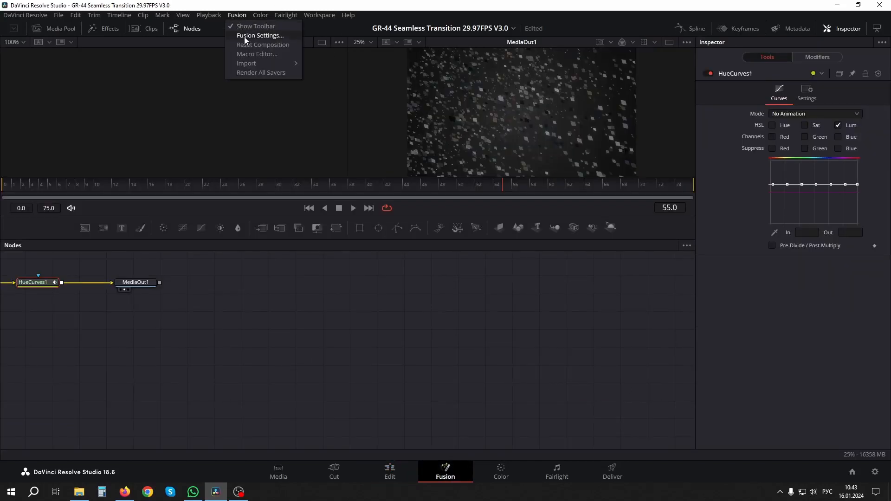
left_click(239, 36)
left_click(577, 379)
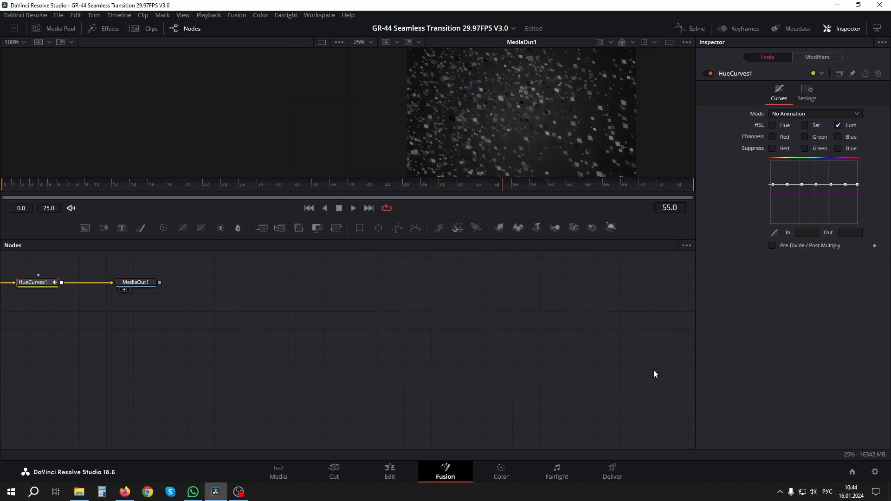
left_click(395, 473)
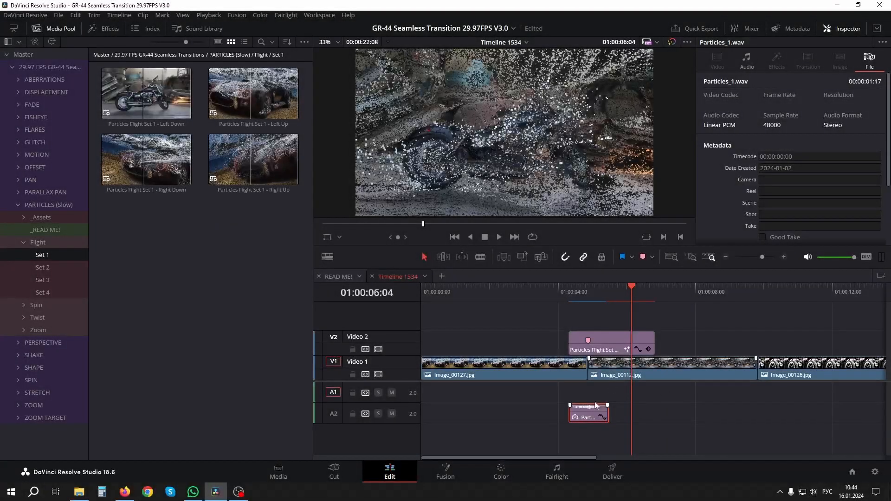
Set the speed of Particles_1.wav to 68% and extend the audio clip to nearly the end of the transition.
right_click(591, 411)
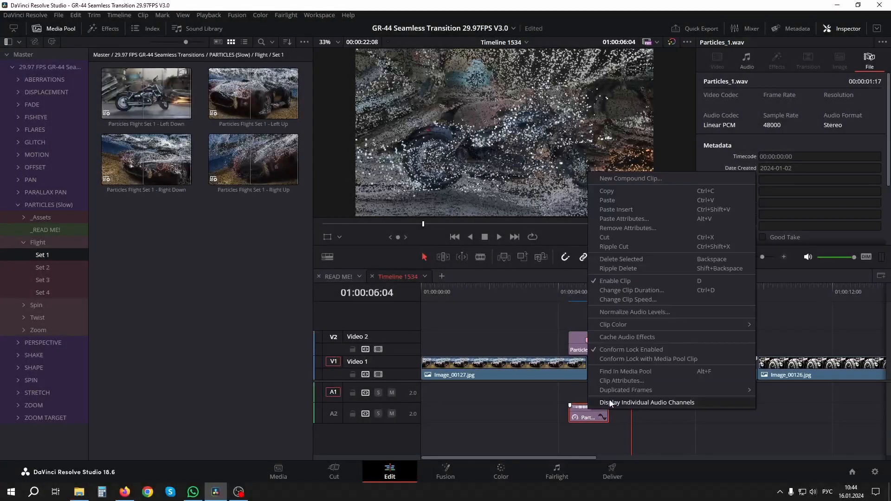
left_click(628, 300)
double_click(578, 286)
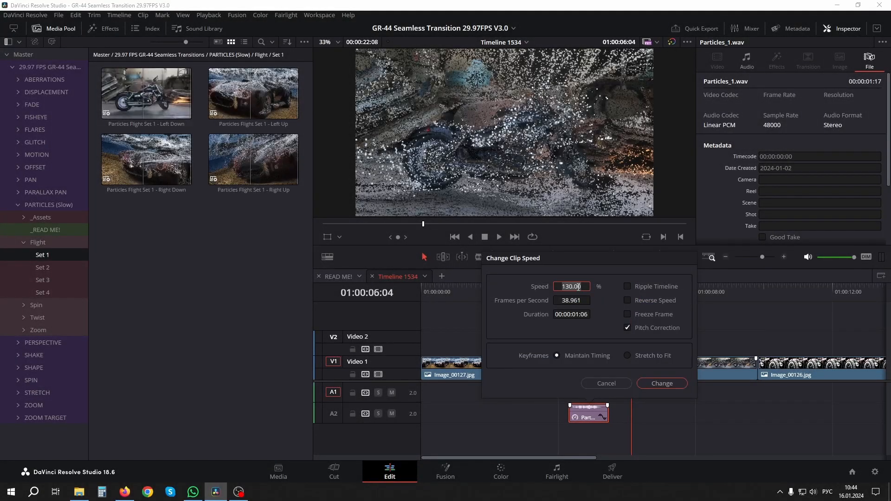
type("68")
key("Return")
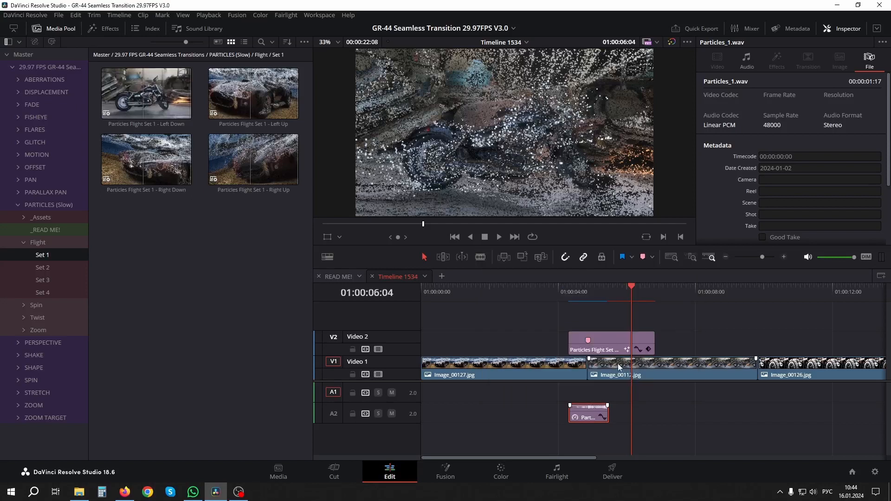
left_click_drag(608, 414, 648, 415)
Step through the frames around 01:00:05:04 to 01:00:05:07 to find where the transition switches images.
left_click(615, 295)
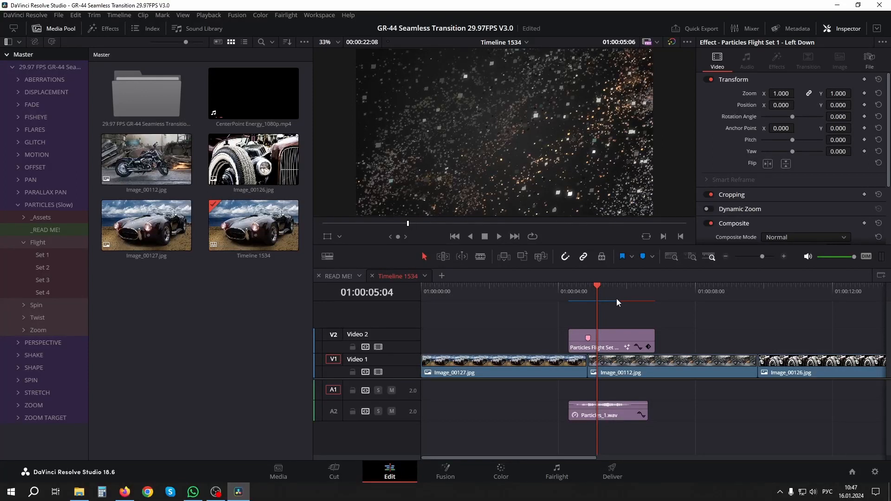
key("Right")
key("Right")
key("Right")
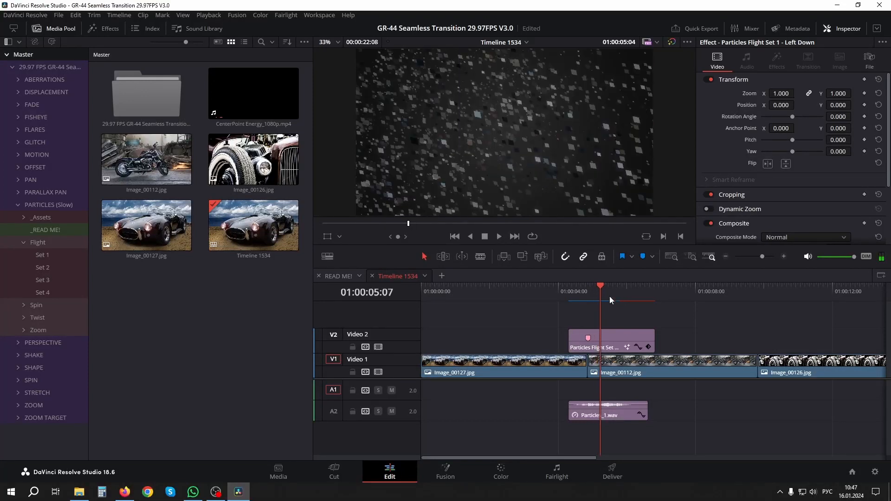
key("Left")
key("Left")
key("Left")
key("Left")
key("Right")
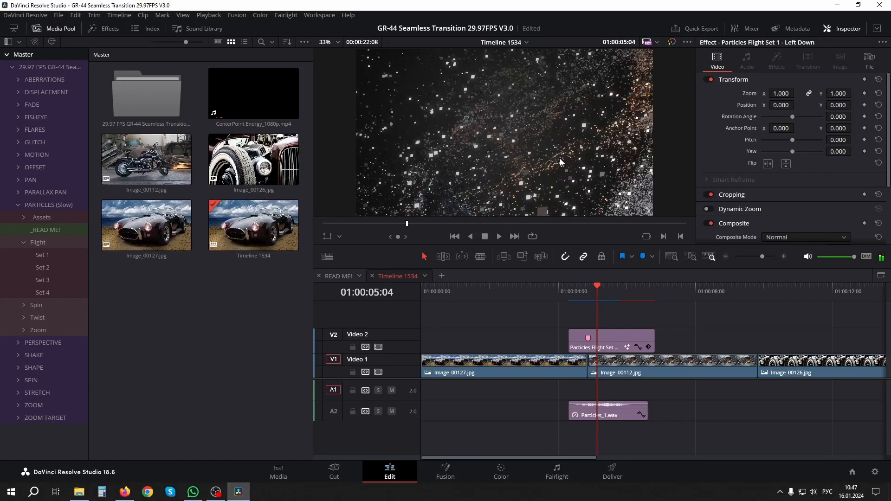
key("Right")
key("Right")
key("Right")
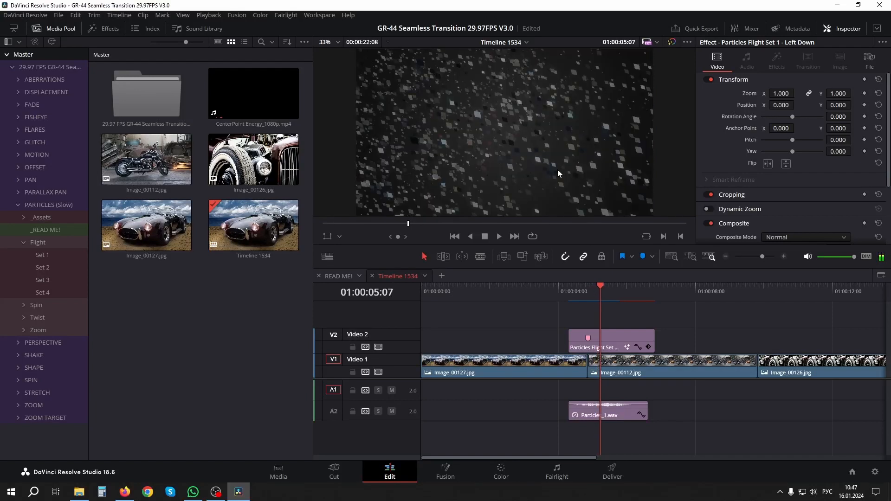
Move the transition's marker and the cut between Image_00127.jpg and Image_00112.jpg to 01:00:05:07.
key("Left")
key("Right")
left_click_drag(588, 338, 600, 338)
left_click_drag(588, 369, 596, 369)
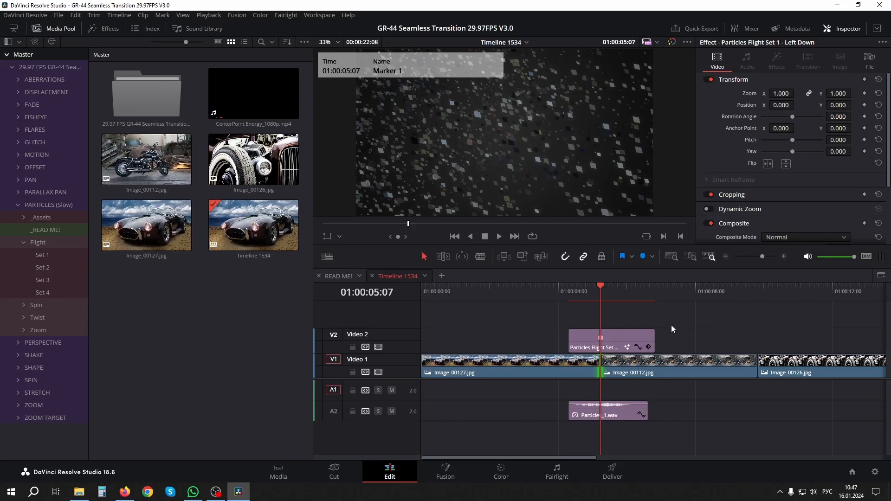
Refresh the Particles Flight Set 1 - Left Down transition by resaving the Fusion Settings from the Tweaks section, and play it back on the edit timeline.
left_click(616, 344)
left_click(449, 477)
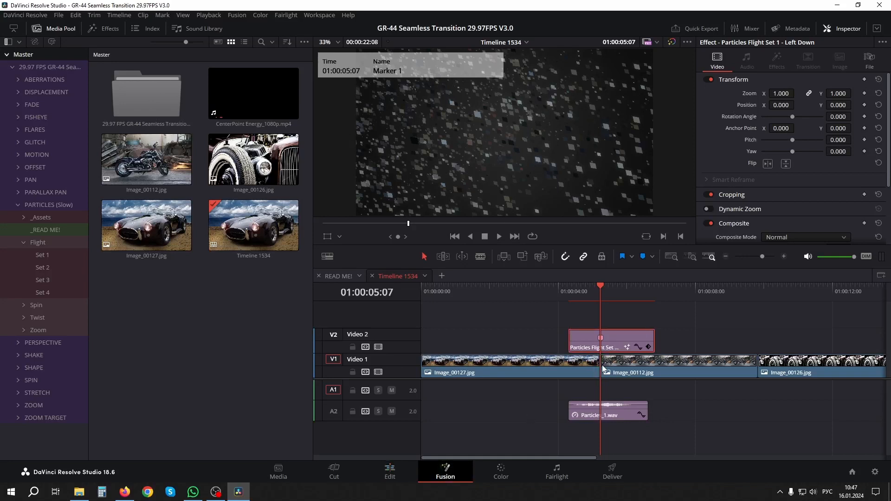
left_click_drag(177, 329, 517, 342)
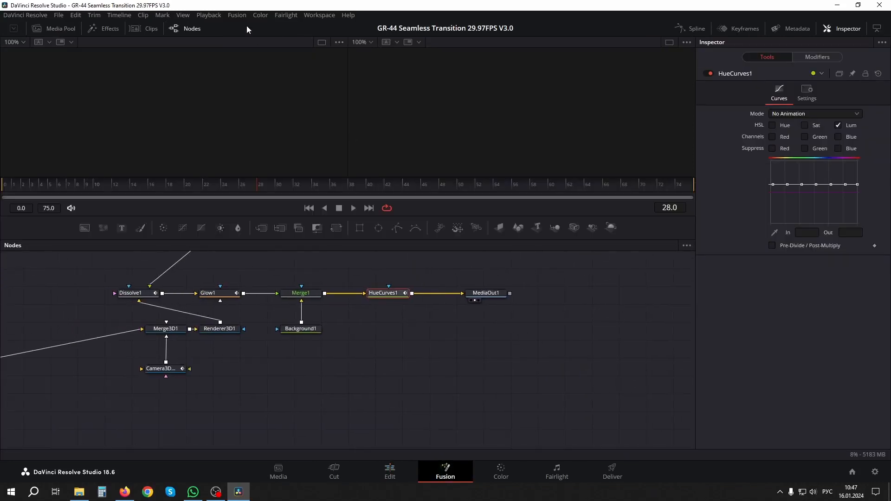
left_click(237, 15)
left_click(259, 35)
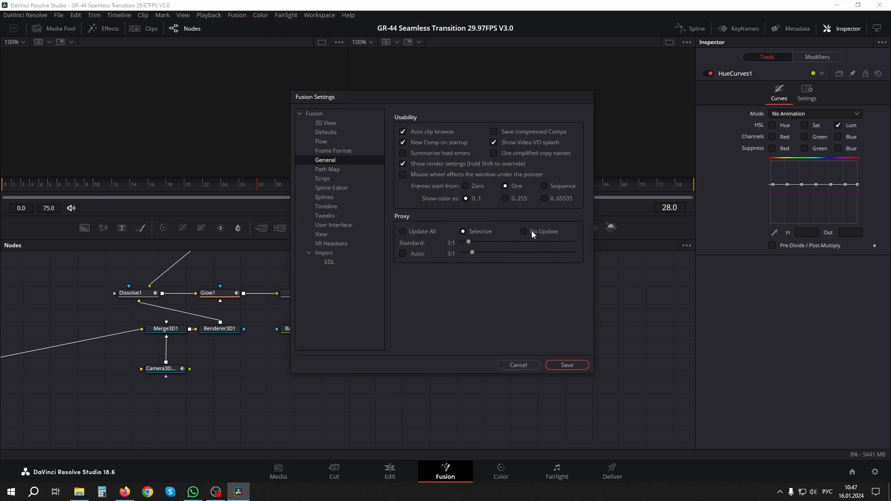
left_click(321, 216)
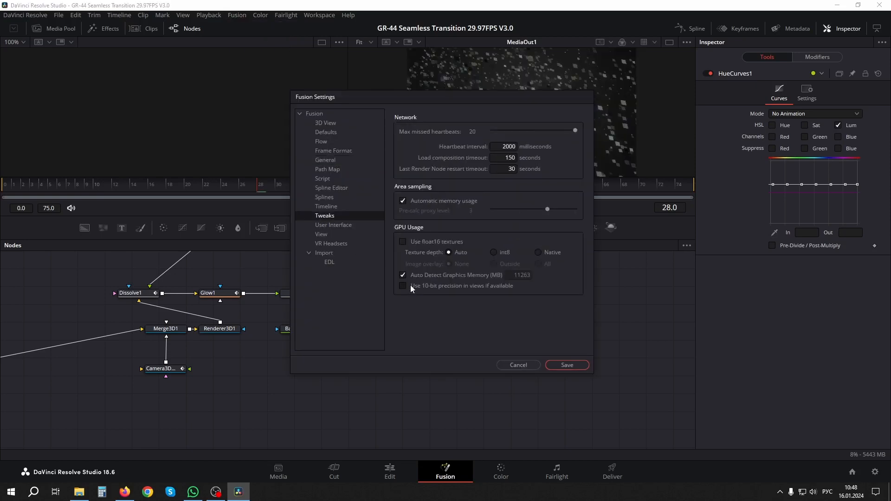
left_click(576, 364)
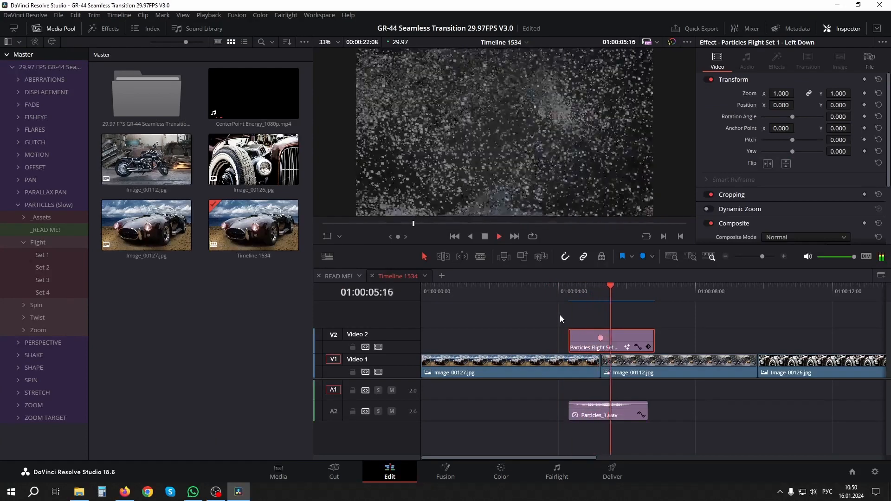
key("space")
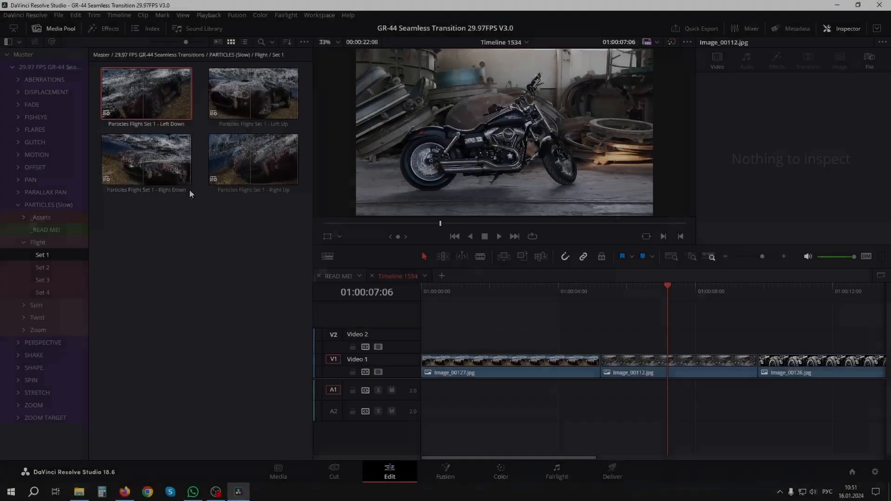
Try Particles Flight Set 1 - Left Down on the first image cut and Particles Spin Set 1 - CW on the second, and remove both.
left_click_drag(147, 93, 604, 338)
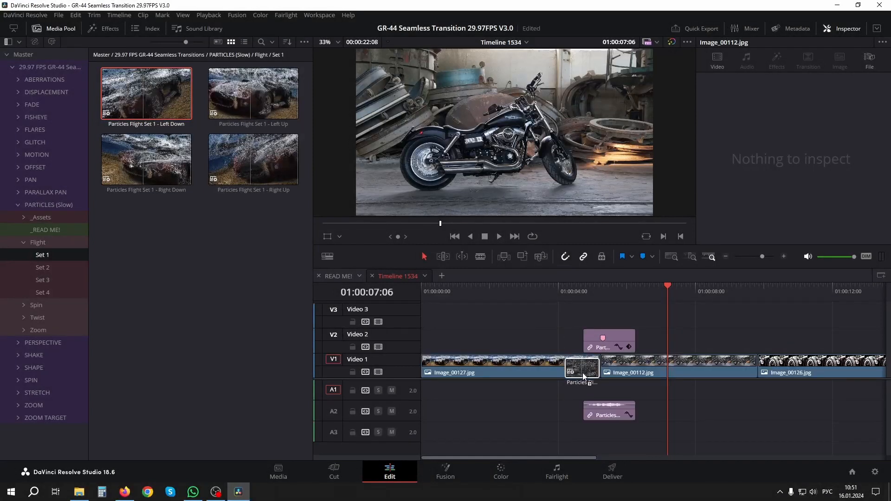
double_click(38, 306)
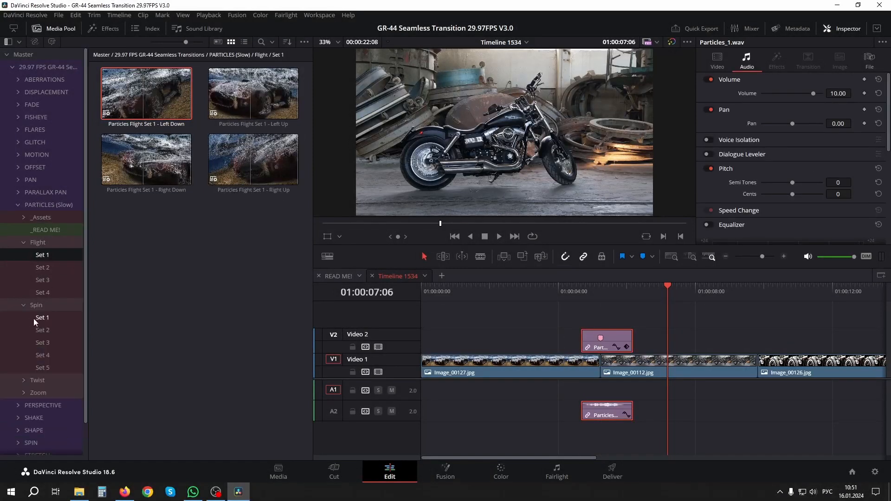
left_click(42, 318)
left_click(231, 100)
left_click_drag(231, 101, 763, 341)
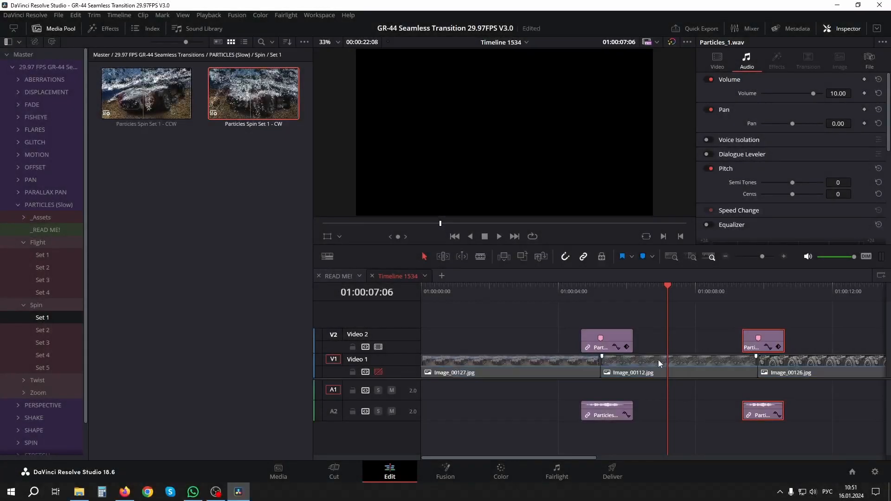
left_click_drag(591, 311, 801, 371)
key("Delete")
Try Particles Spin Set 1 - CCW on the first image cut and CW on the second with Video 1 enabled, and remove both.
left_click_drag(135, 102, 607, 335)
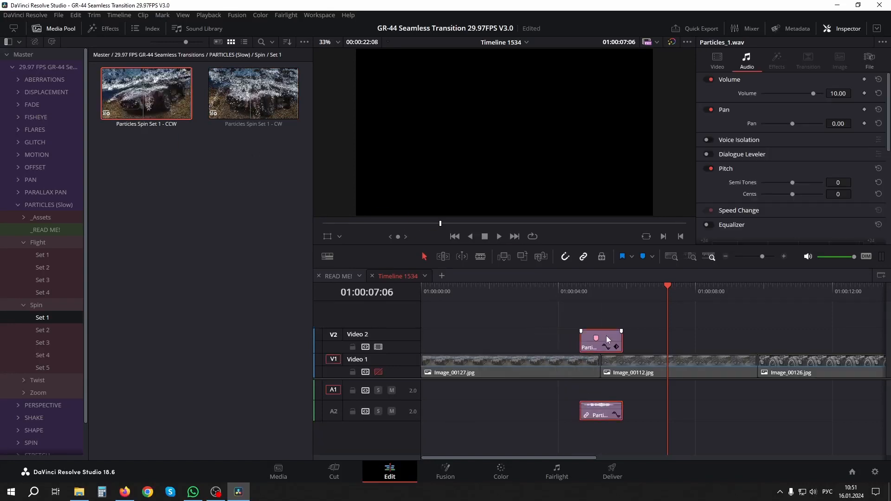
left_click_drag(253, 96, 769, 342)
left_click(378, 372)
key("Up")
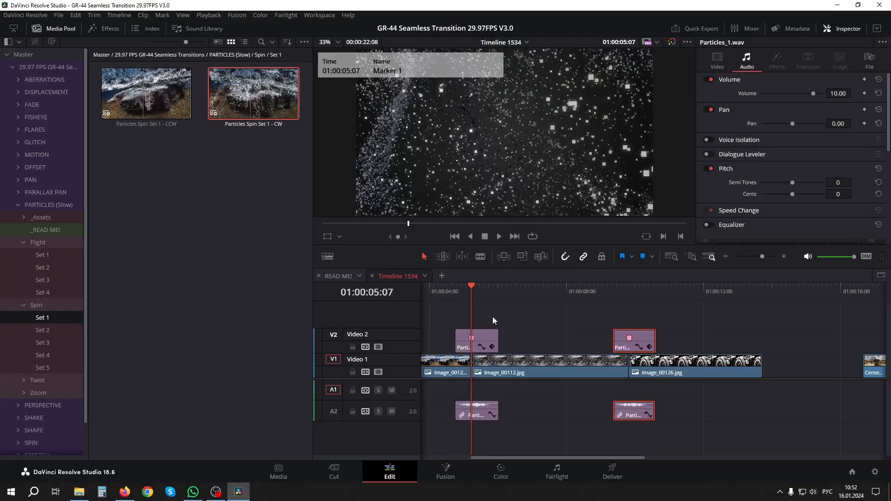
mouse_move(493, 317)
left_mouse_down()
mouse_move(683, 360)
mouse_move(665, 338)
left_mouse_up()
key("Delete")
Play back the two CenterPoint Energy_1080p.mp4 clips across their cut.
left_click_drag(720, 323, 530, 325)
mouse_move(615, 293)
left_mouse_down()
mouse_move(689, 294)
mouse_move(699, 295)
mouse_move(622, 303)
mouse_move(703, 305)
mouse_move(615, 311)
left_mouse_up()
key("space")
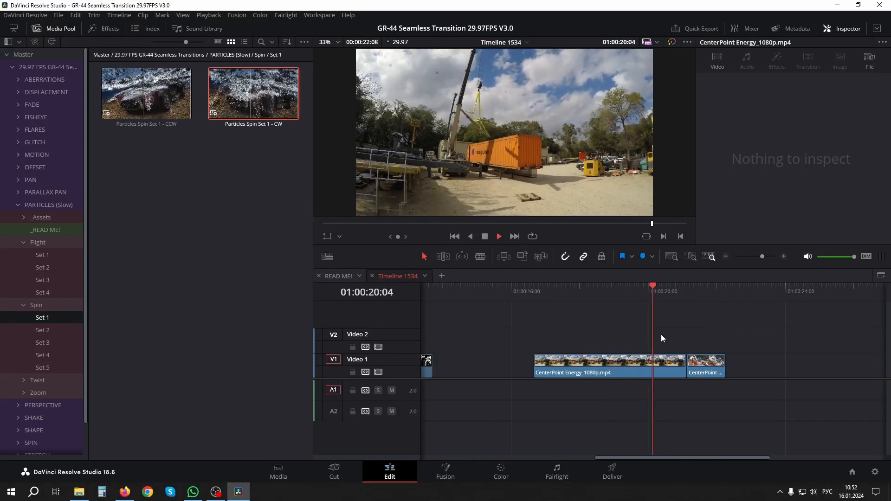
key("space")
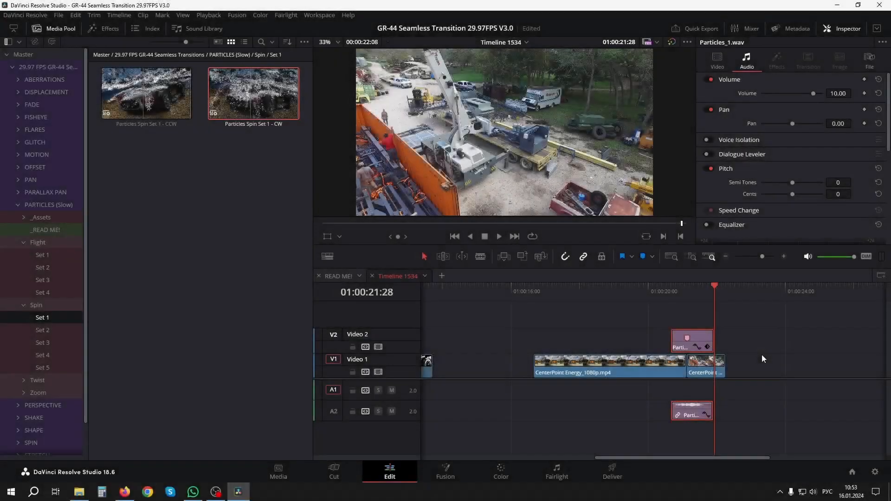
Step back frame by frame from 01:00:21:28 to examine how the second CenterPoint Energy_1080p.mp4 clip behaves at the transition's end.
key("Left")
key("Left")
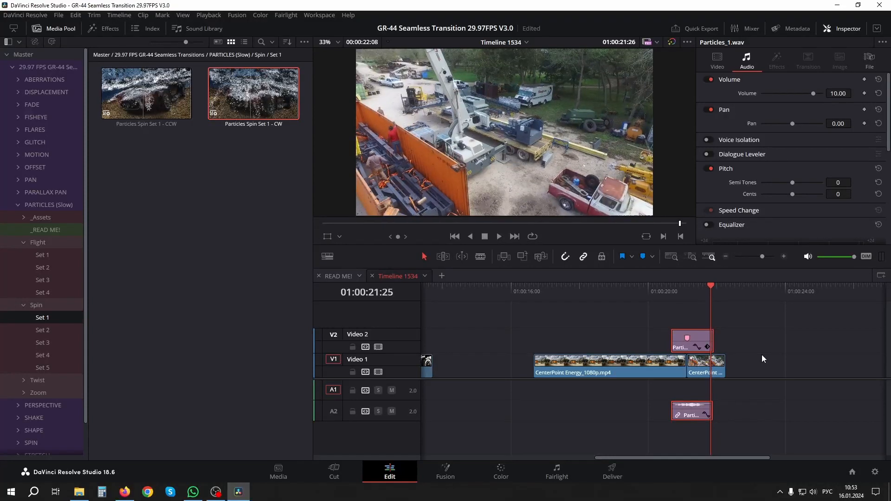
left_click(711, 369)
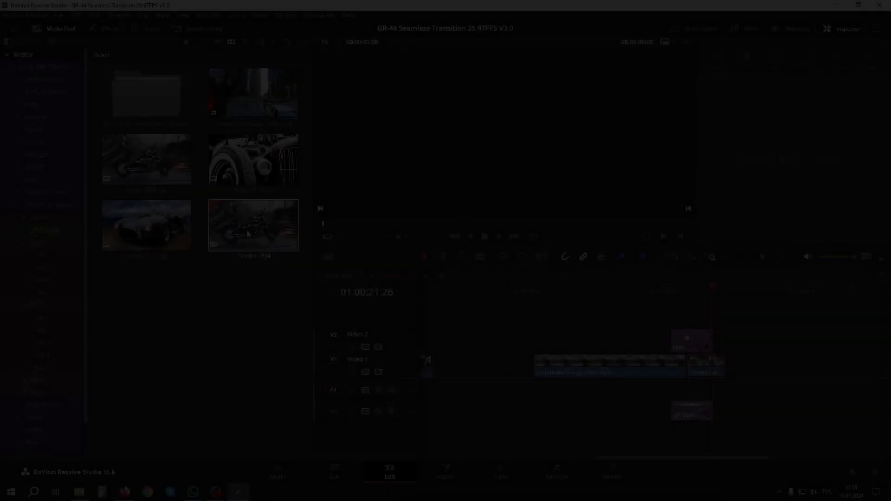
Compare the frame rate in Timeline 1534's settings with the video frame rate in the second CenterPoint Energy_1080p.mp4 clip's attributes.
mouse_move(285, 236)
left_click(458, 237)
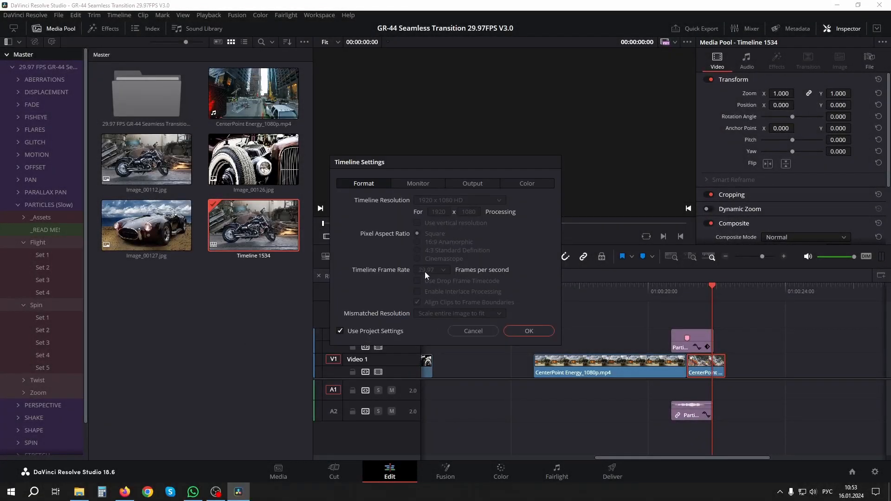
left_click(477, 331)
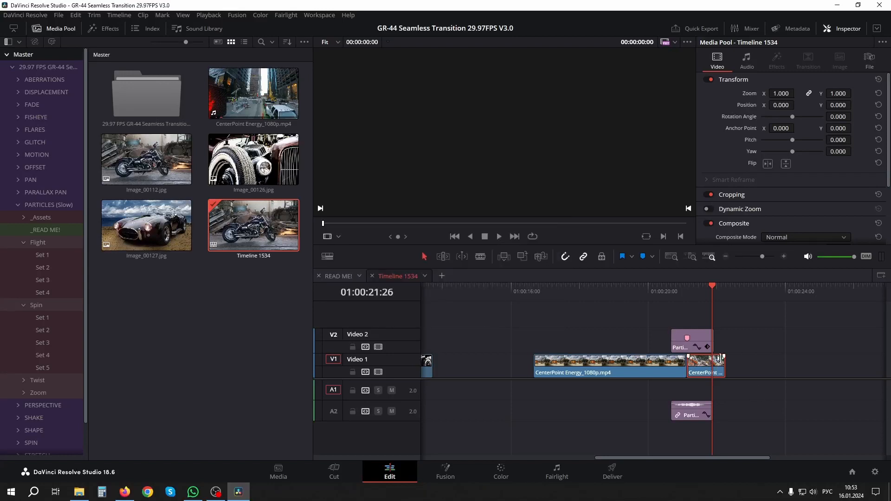
left_click(708, 368)
right_click(707, 367)
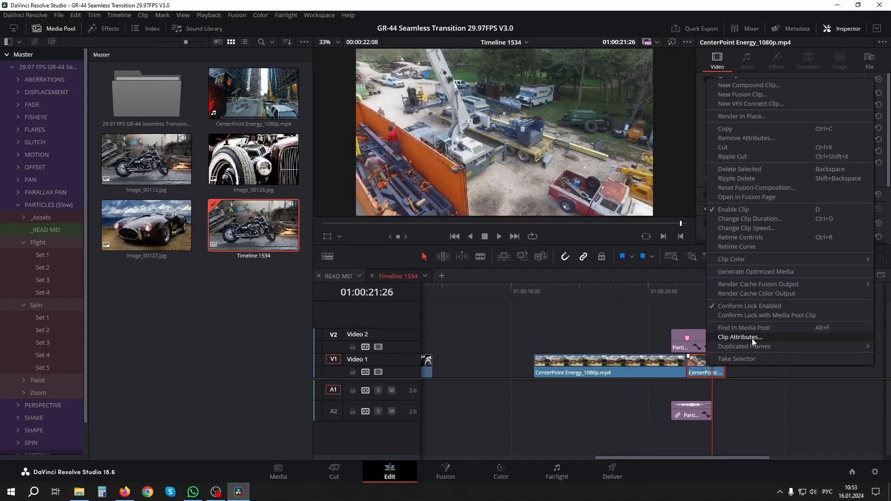
left_click(740, 337)
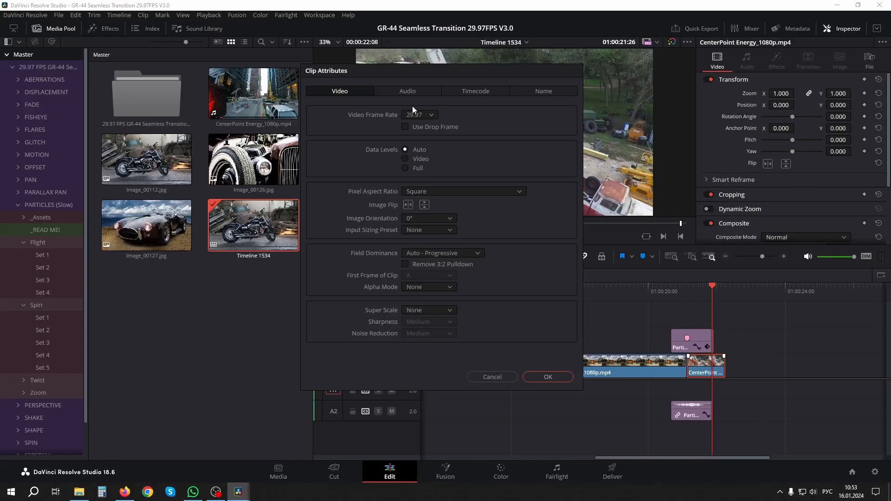
left_click(509, 370)
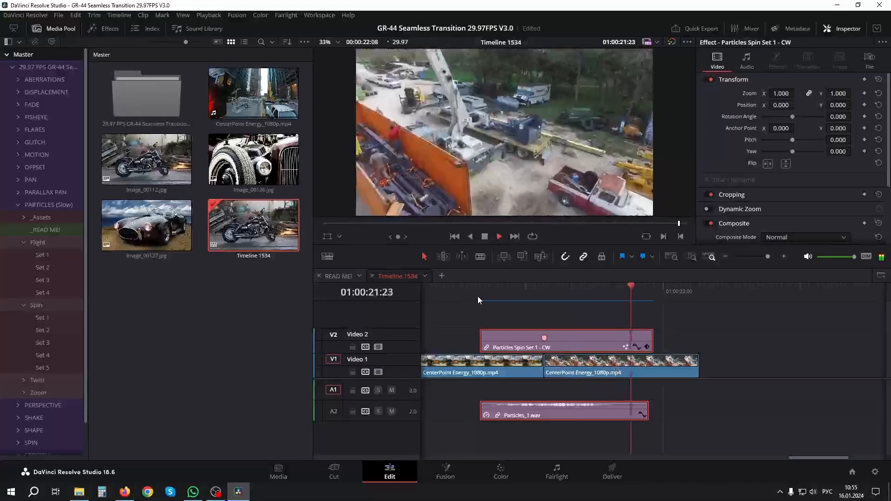
Play back the Particles Spin Set 1 - CW transition from its start over the video clips.
left_click(480, 288)
key("space")
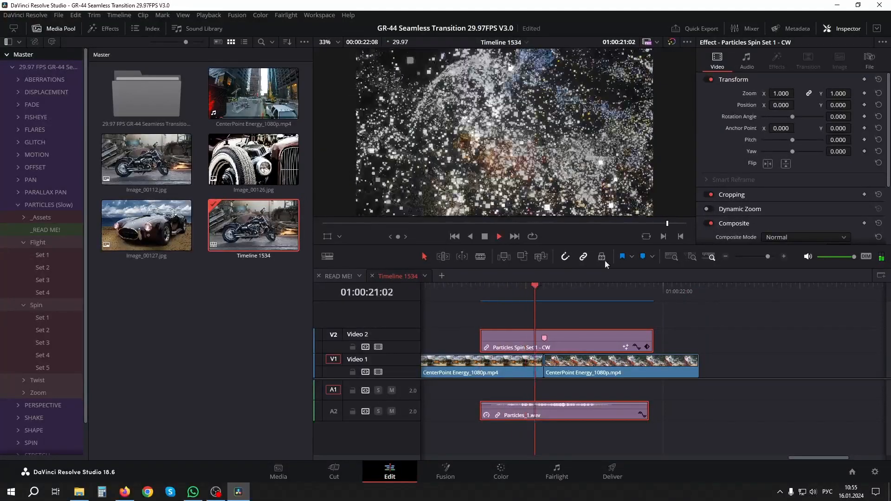
key("space")
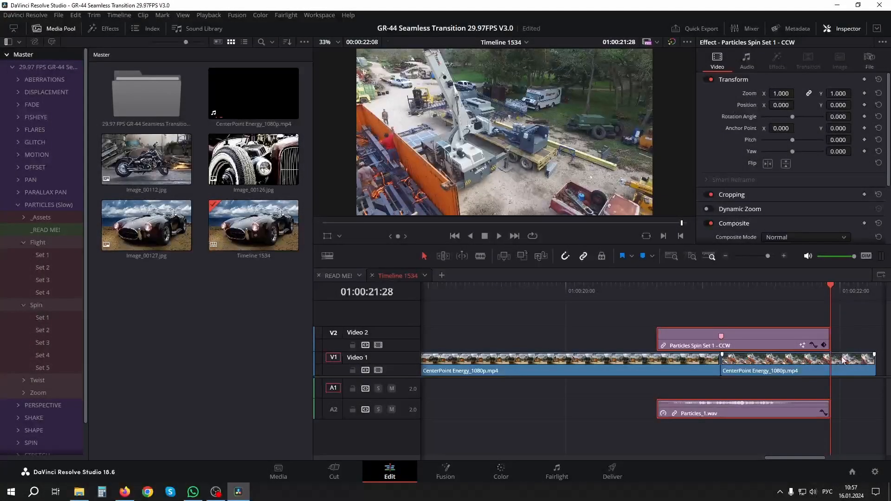
Split the second CenterPoint Energy_1080p.mp4 clip at 01:00:21:28 and convert the part under the transition into a compound clip named Compound Clip 1.
key("b")
left_click(832, 363)
key("a")
right_click(800, 364)
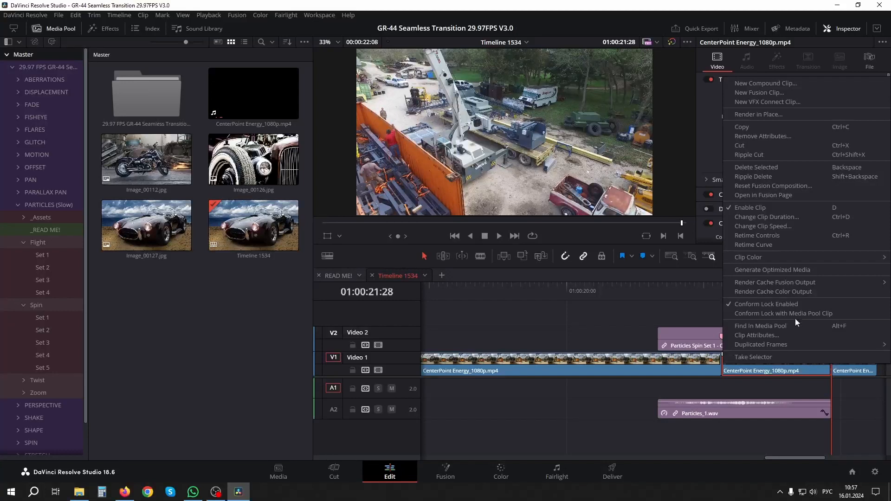
left_click(785, 85)
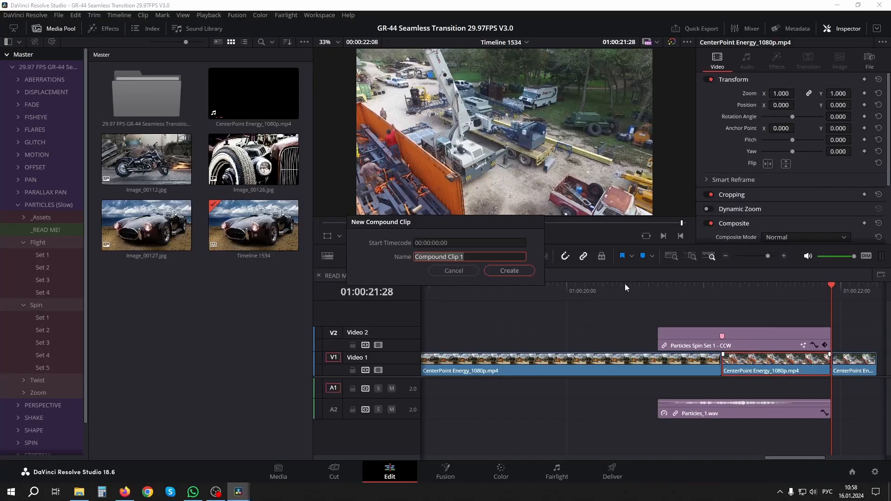
left_click(503, 270)
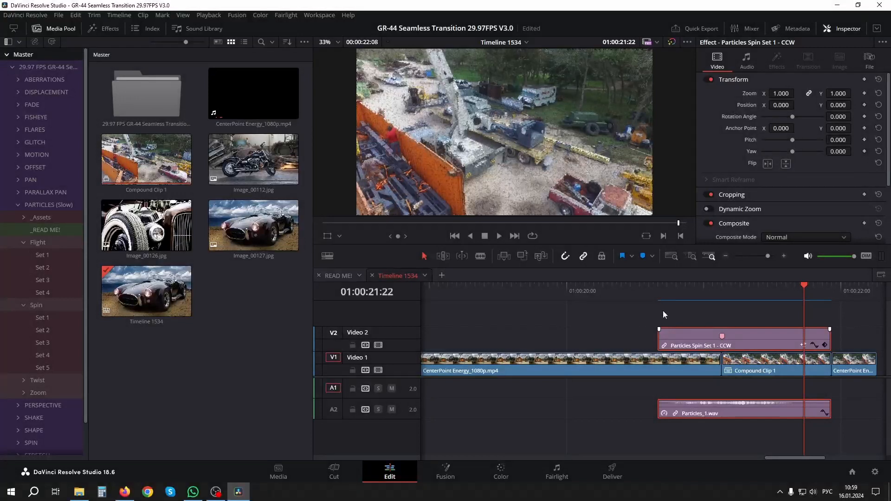
Play back the Particles Spin Set 1 - CCW transition over the compound clip twice to check its ending.
left_click(652, 295)
key("space")
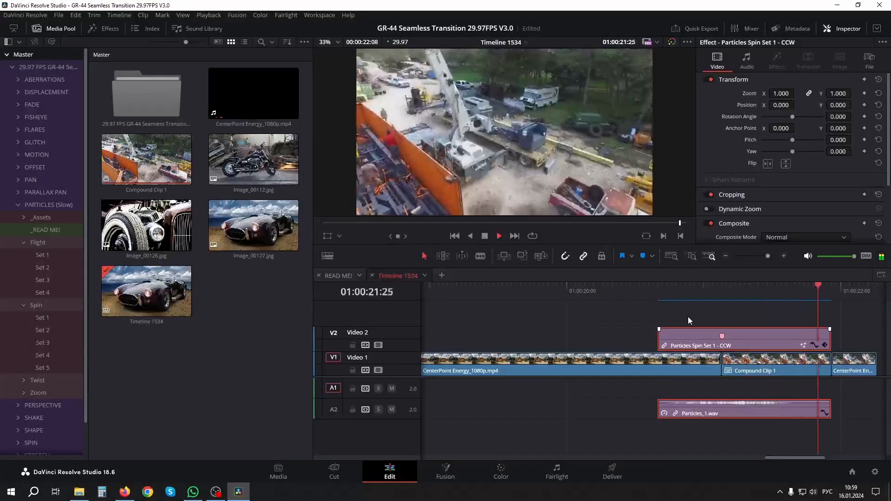
key("space")
left_click(650, 297)
key("space")
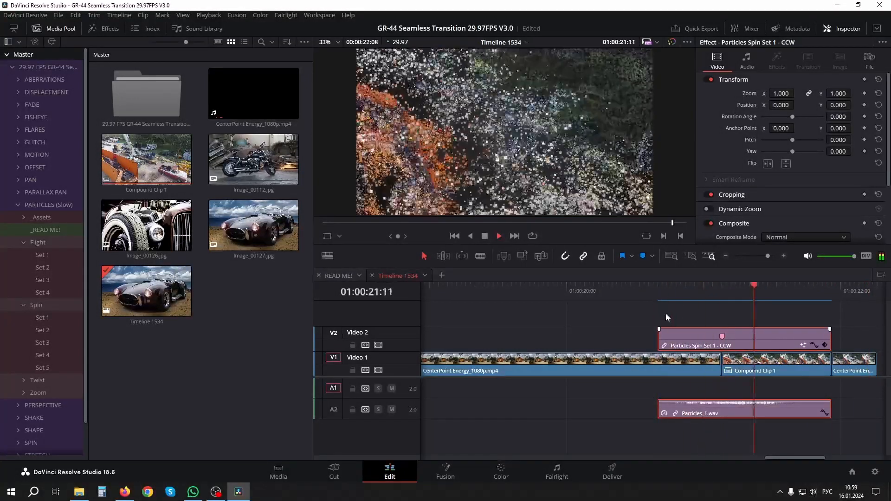
key("space")
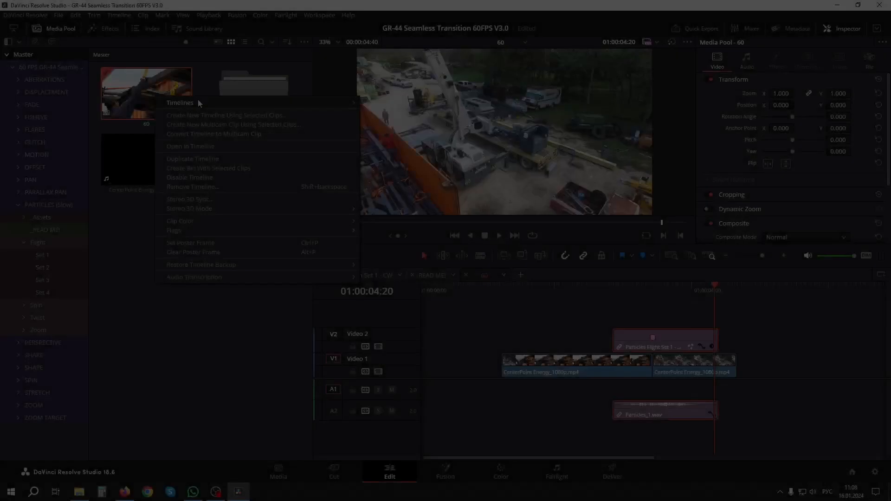
In the 60 FPS project, compare the frame rate in timeline 60's settings with the second CenterPoint Energy_1080p.mp4 clip's video frame rate.
mouse_move(300, 104)
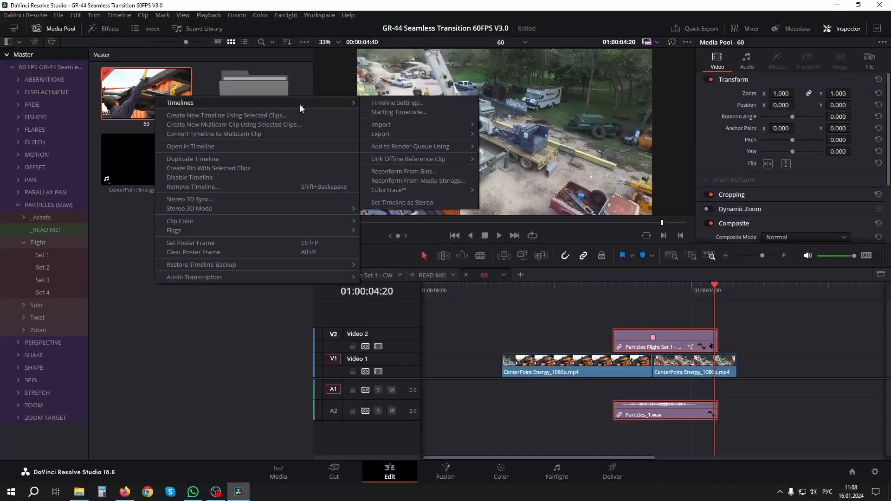
left_click(377, 103)
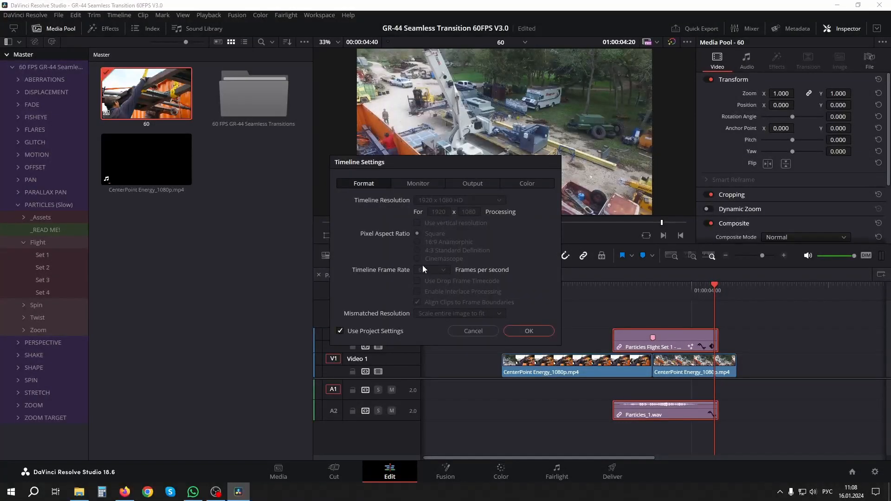
left_click(528, 331)
left_click(694, 370)
right_click(694, 370)
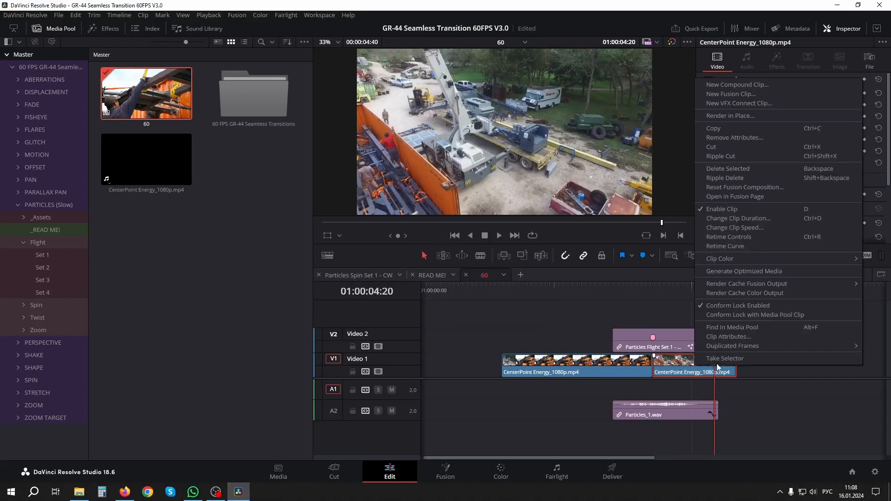
left_click(731, 337)
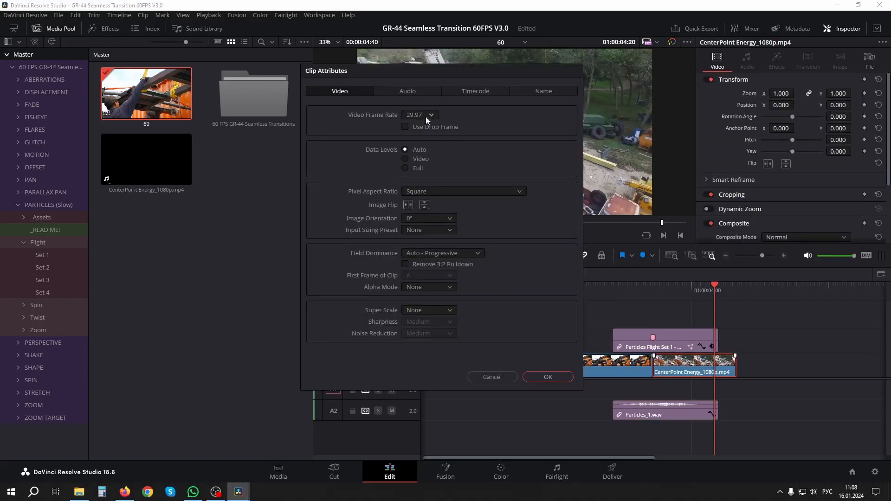
left_click(497, 374)
Split the second CenterPoint Energy_1080p.mp4 clip on timeline 60 at 01:00:04:24, the end of the Particles Flight Set 1 transition.
key("Right")
key("Right")
key("Right")
key("Right")
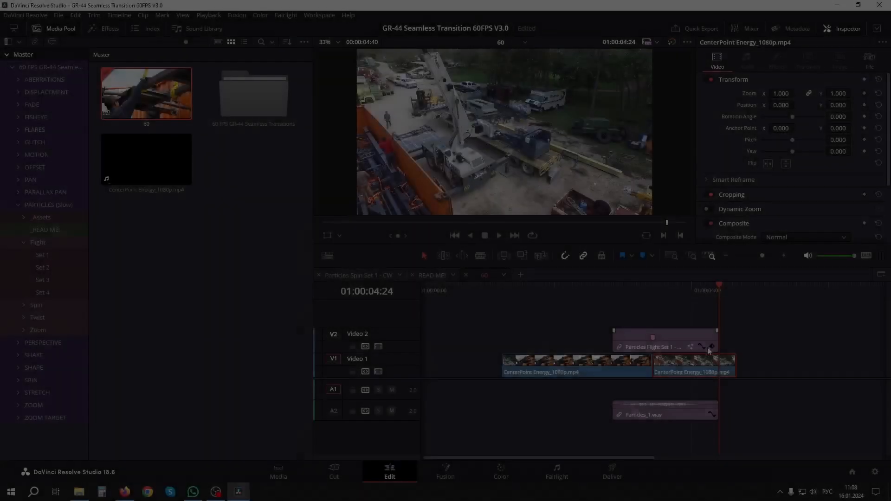
key("b")
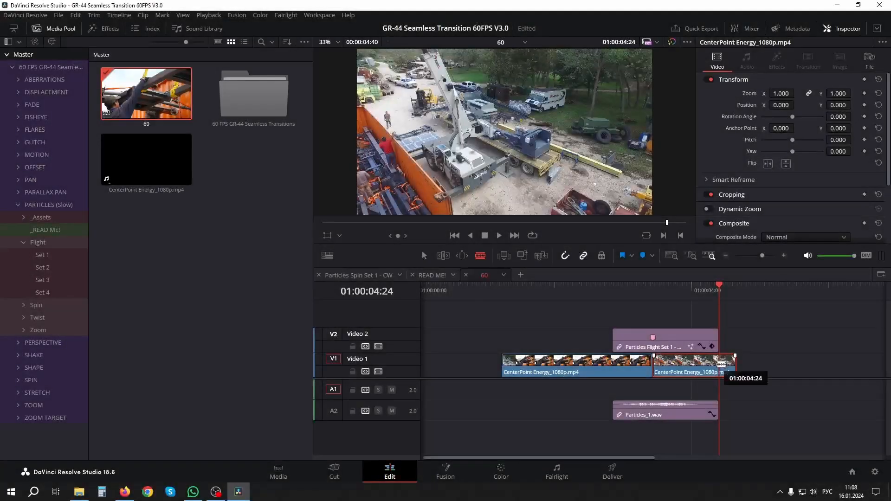
left_click(720, 364)
key("a")
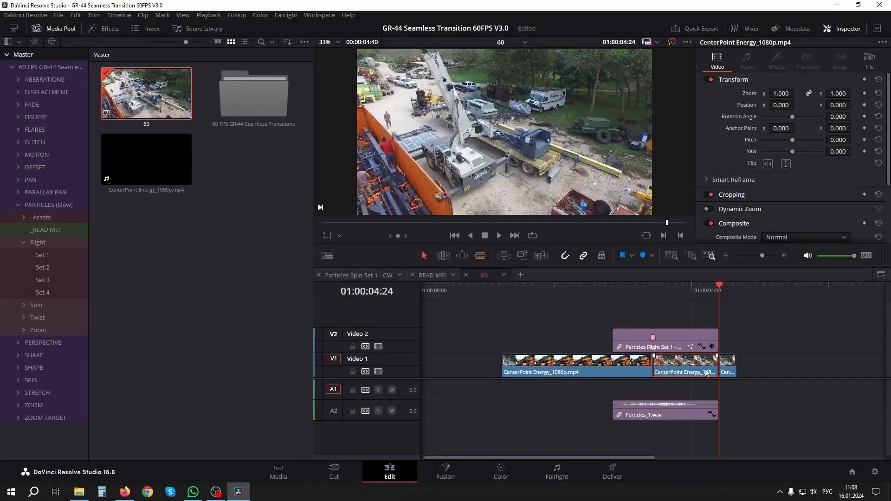
Convert the part of the second CenterPoint Energy_1080p.mp4 clip under the Particles Flight Set 1 transition into a compound clip.
right_click(676, 364)
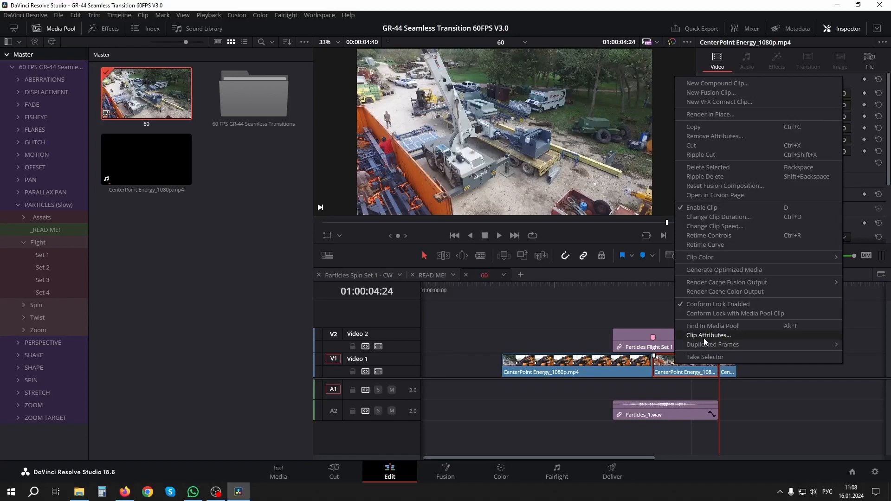
left_click(723, 84)
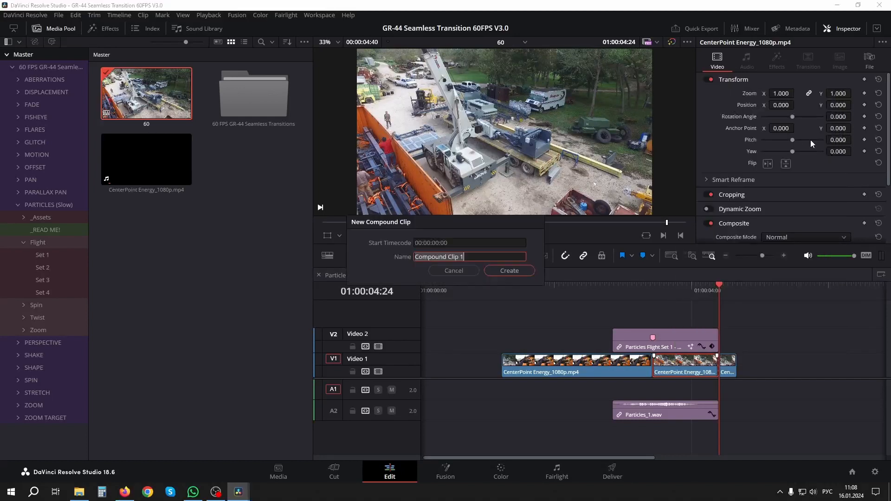
left_click(522, 272)
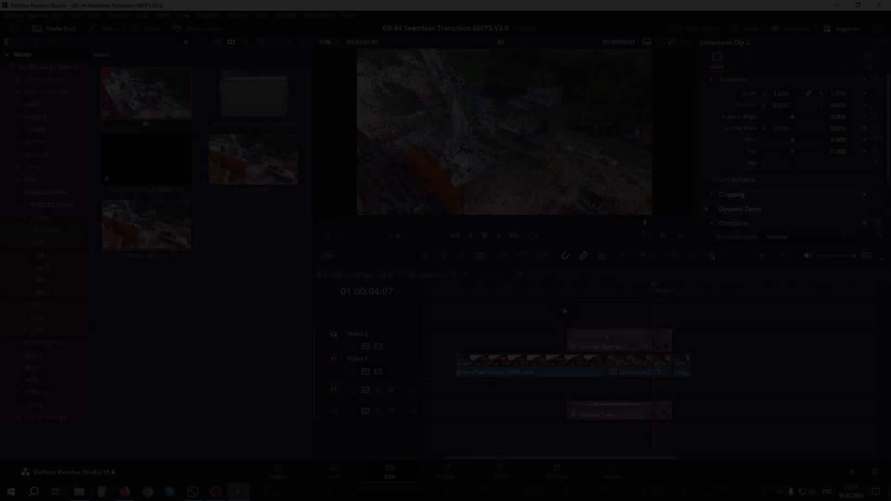
Play back the Particles Flight Set 1 transition over the compound clip on timeline 60 twice to check its ending.
left_click(544, 289)
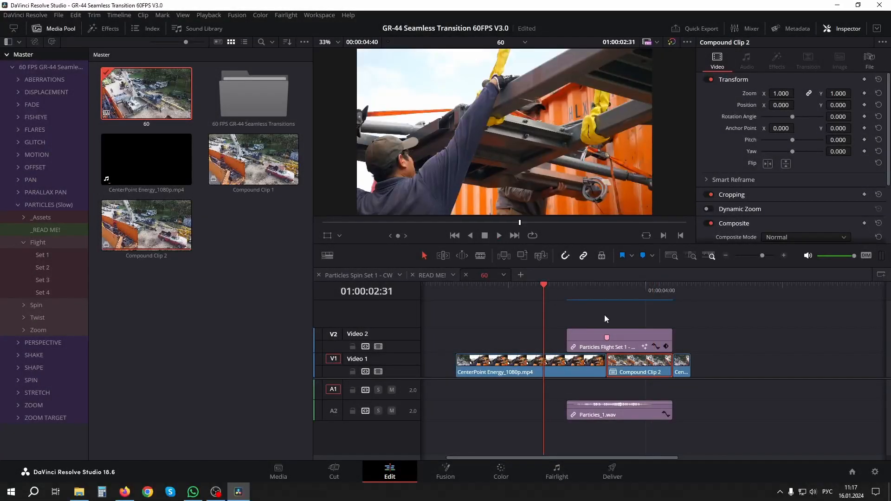
key("space")
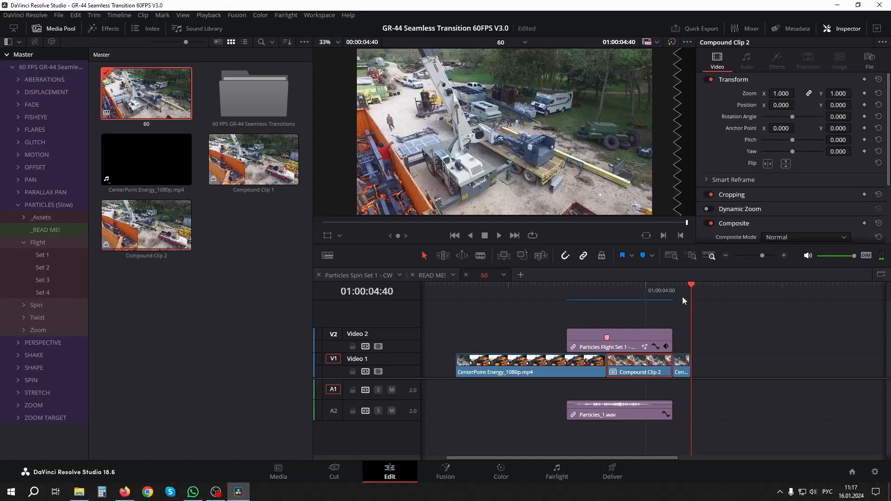
left_click_drag(630, 291, 567, 294)
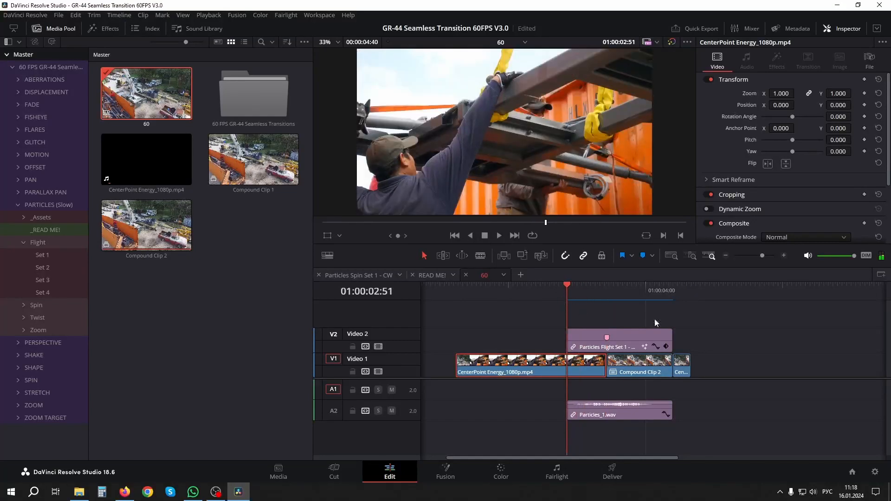
key("space")
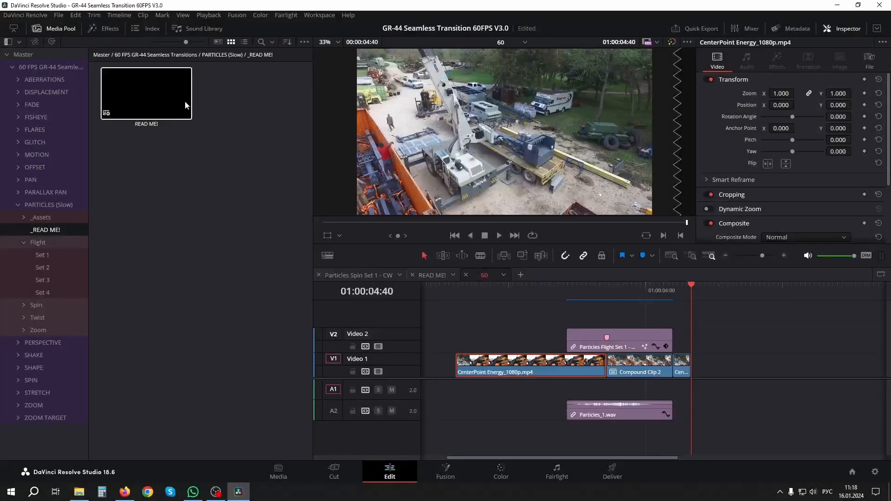
Open the READ ME! timeline from the _READ ME! bin of PARTICLES (Slow).
left_click(154, 89)
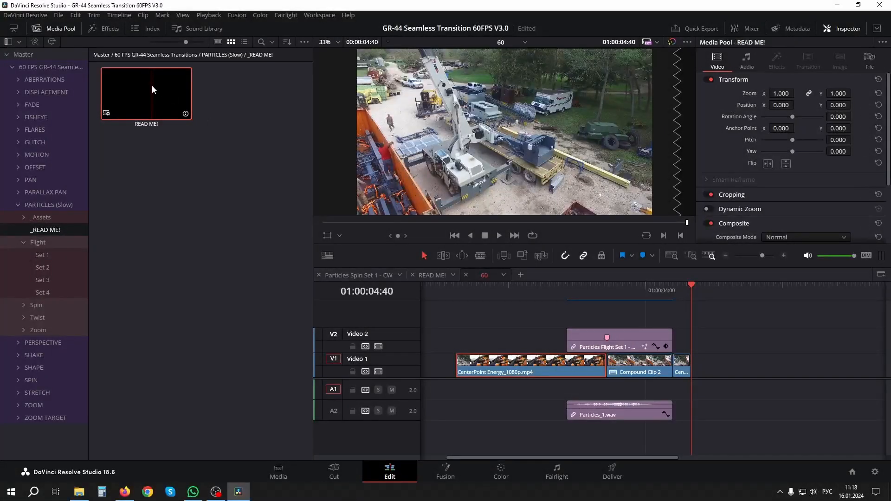
double_click(154, 90)
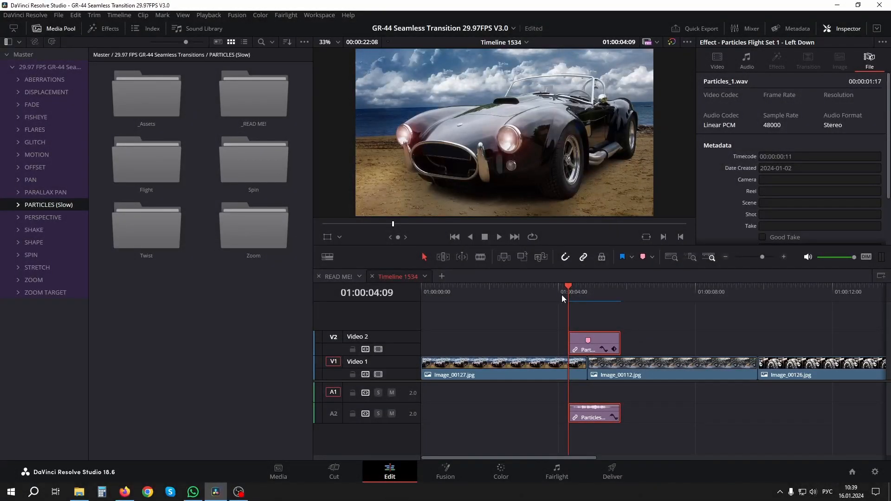
In the 29.97 FPS project, play the Particles Flight Set 1 - Left Down transition on Timeline 1534, return to an earlier edit point and replay it.
key("space")
key("space")
key("Up")
key("Up")
key("Up")
key("space")
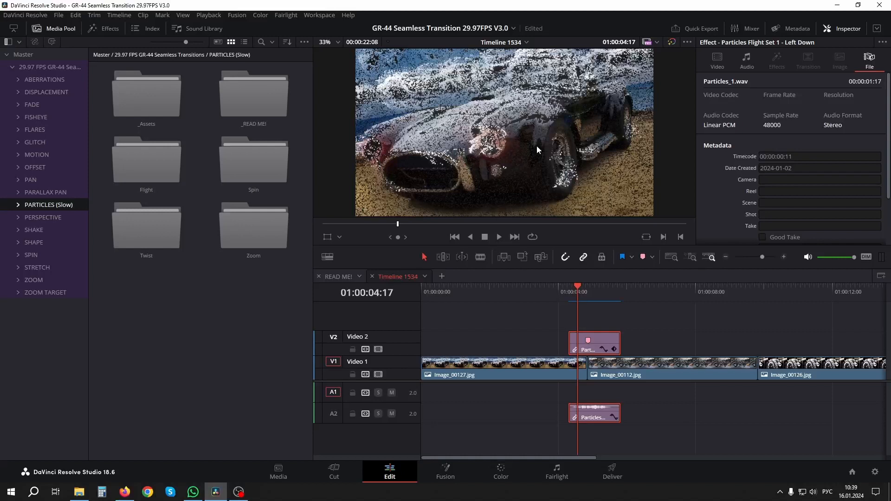
key("space")
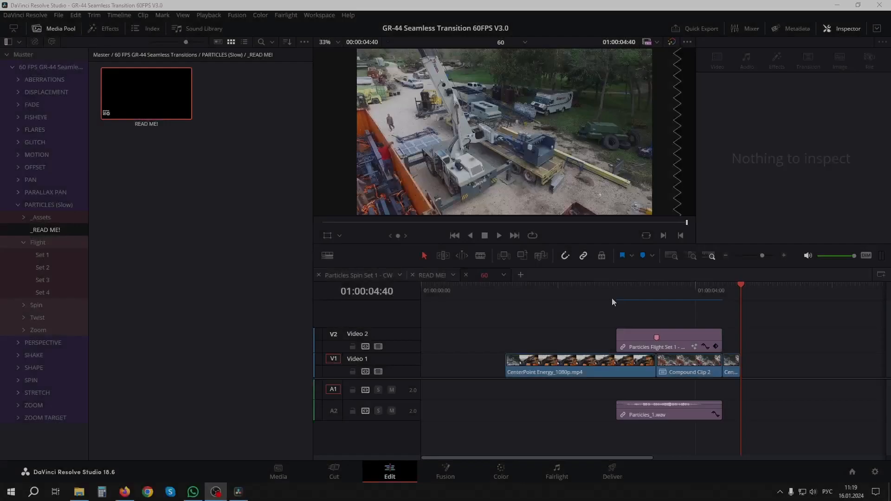
In the 60 FPS project, move timeline 60's playhead to 01:00:02:51, the start of the Particles Flight Set 1 transition.
left_click(611, 298)
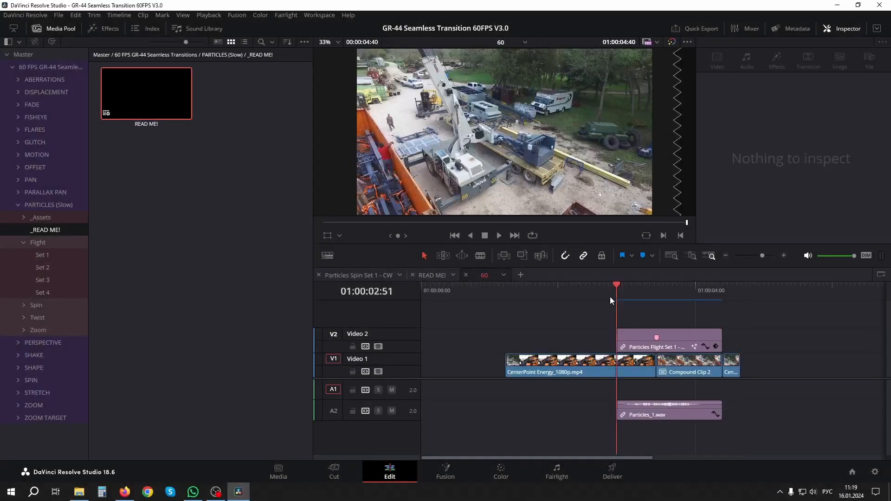